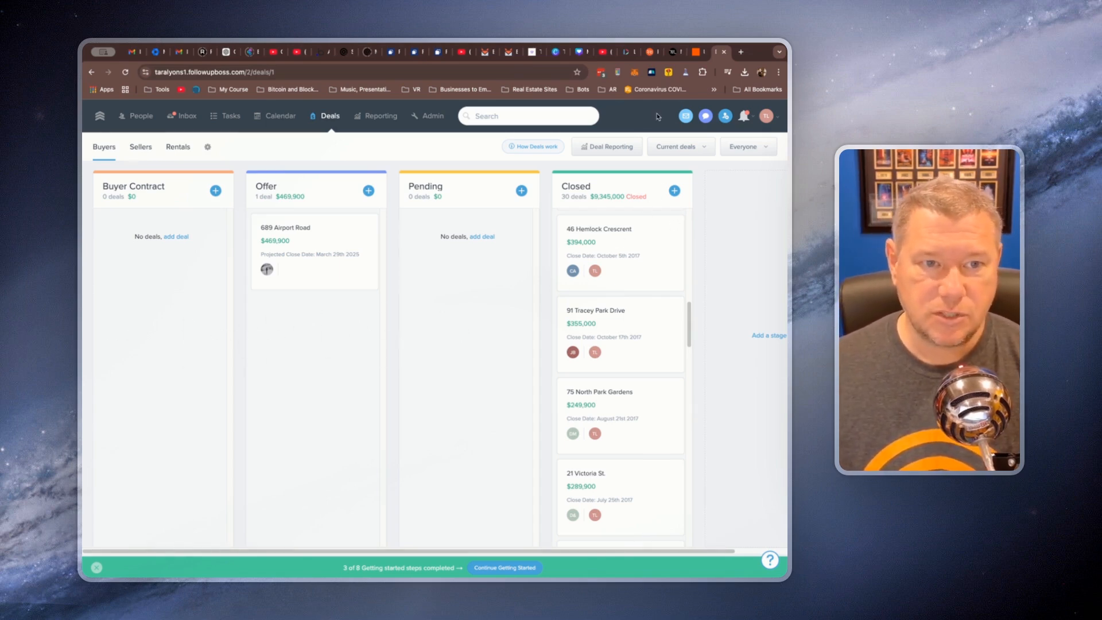
Switch to Zapier and set the Follow Up Boss trigger event to Deal Stage Updated
click(695, 57)
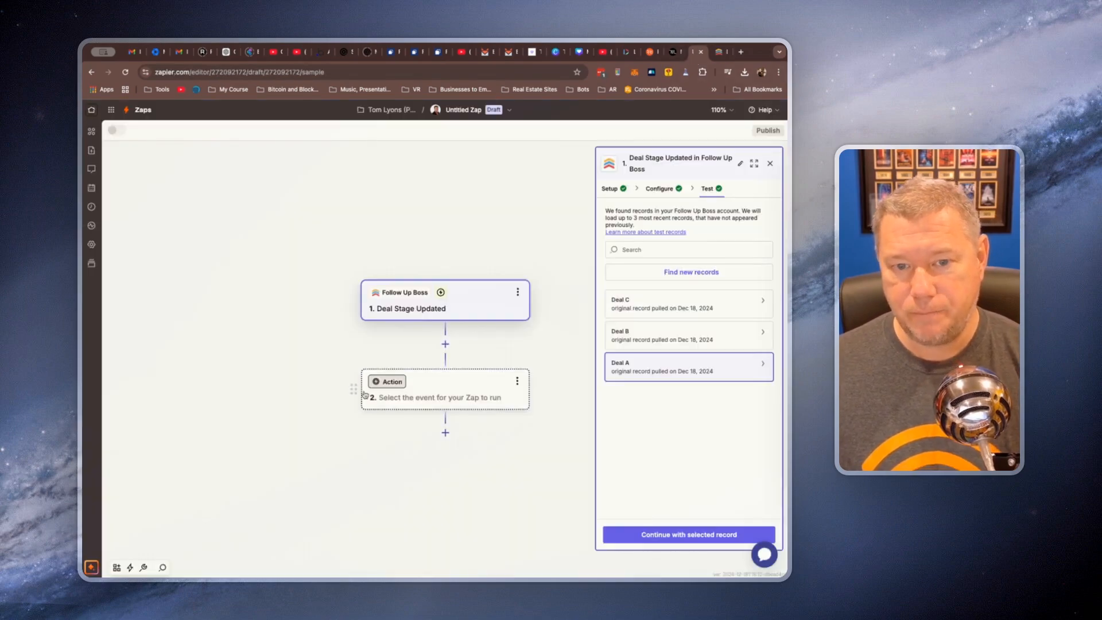
click(459, 308)
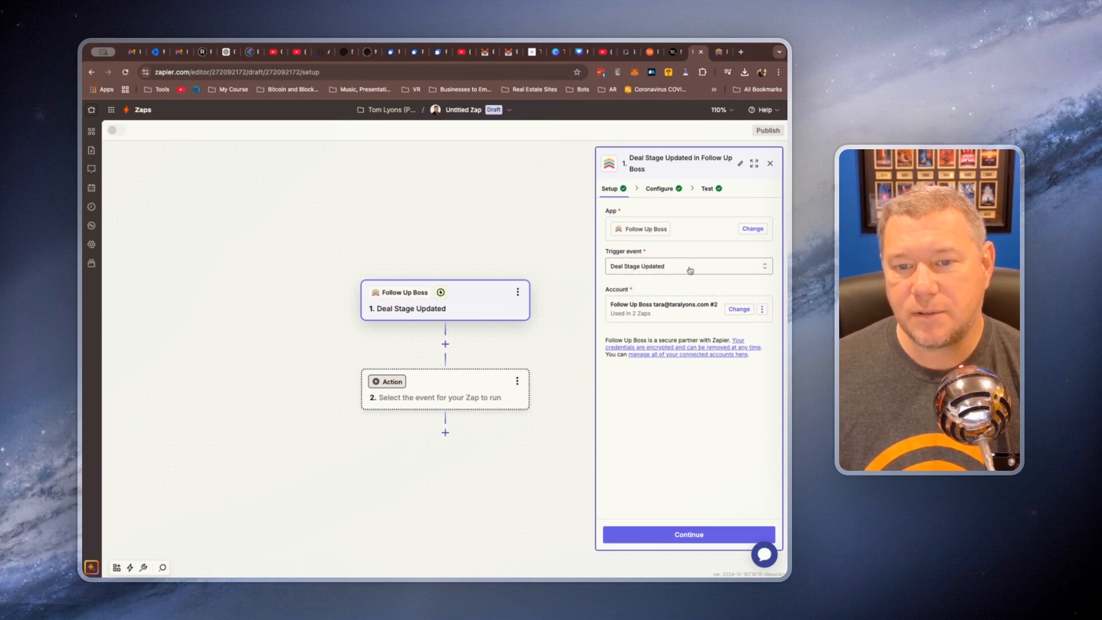
click(690, 268)
scroll(465, 314, down, 3)
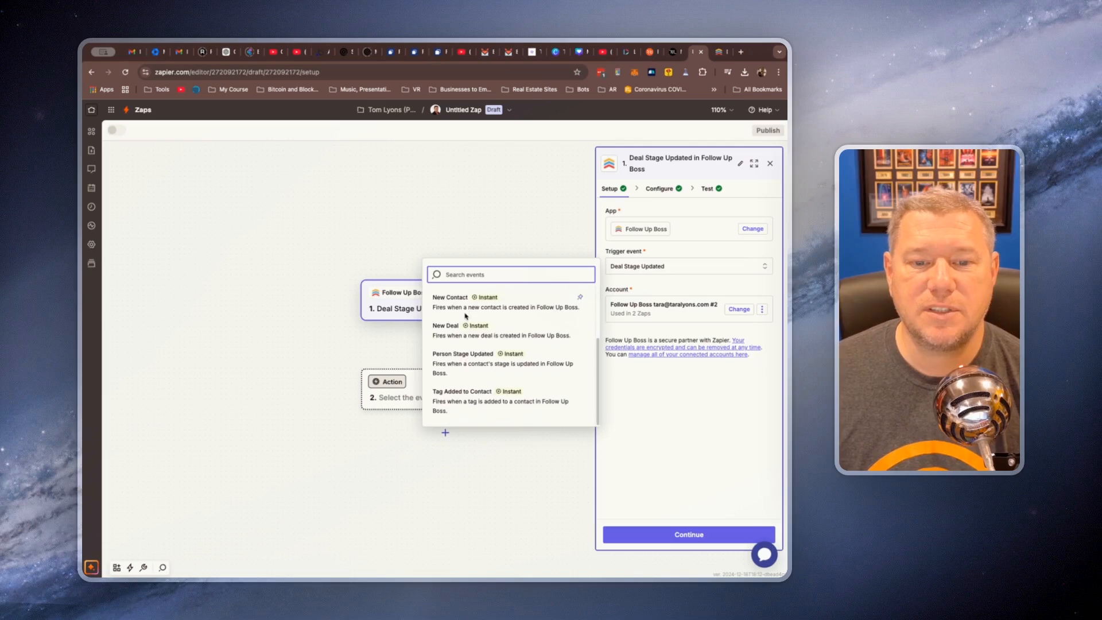
scroll(465, 315, up, 3)
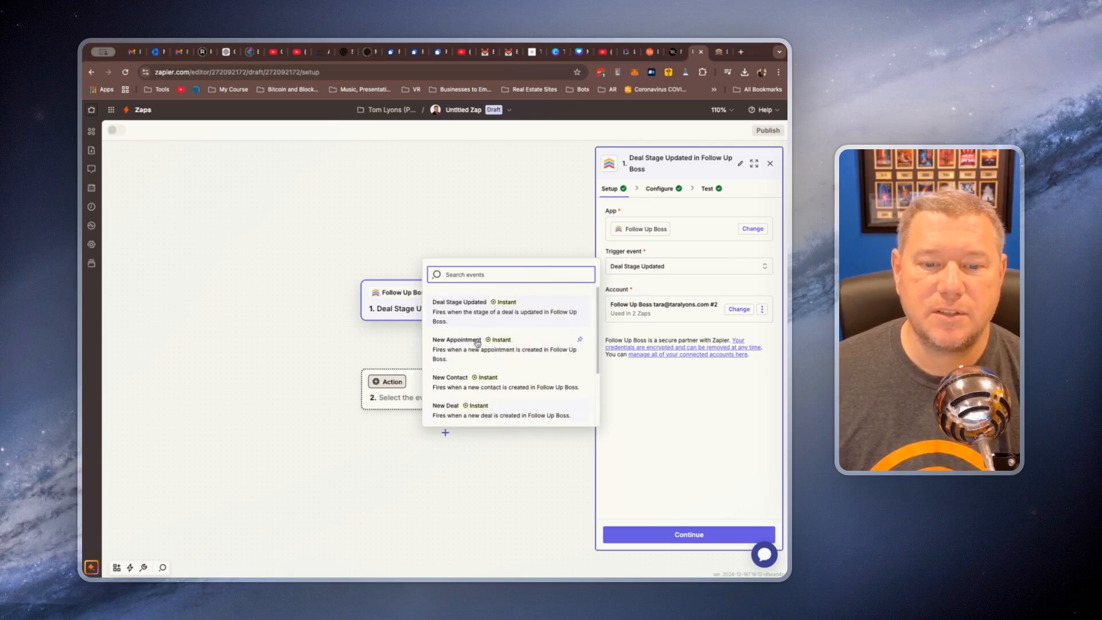
click(462, 312)
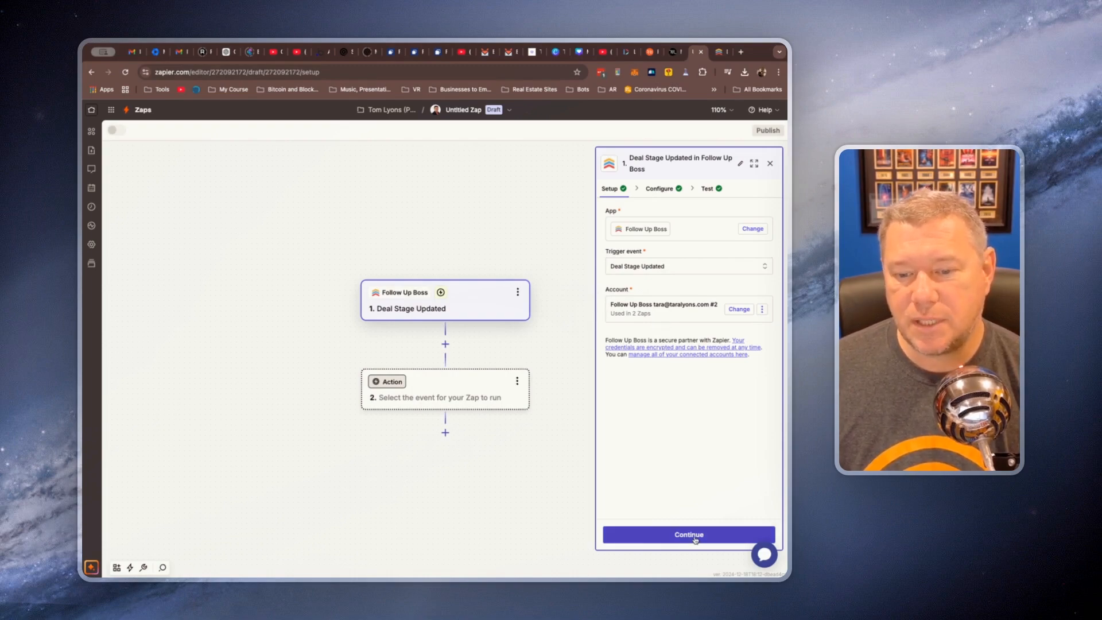
Switch to Follow Up Boss and start a new Buyer Contract deal named with the property's street address
click(719, 52)
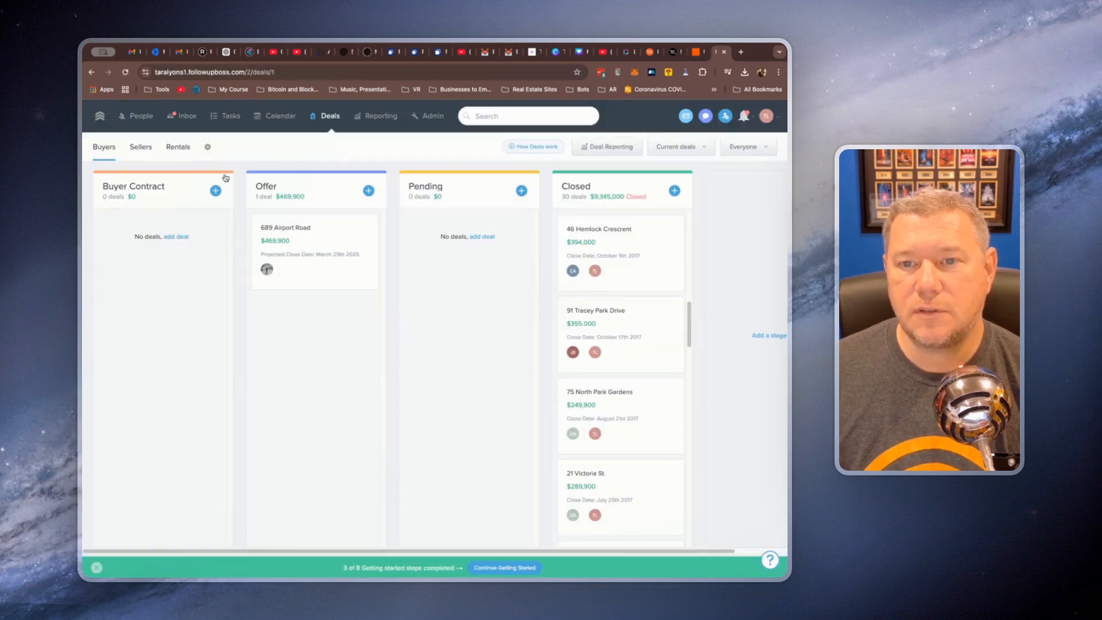
click(216, 191)
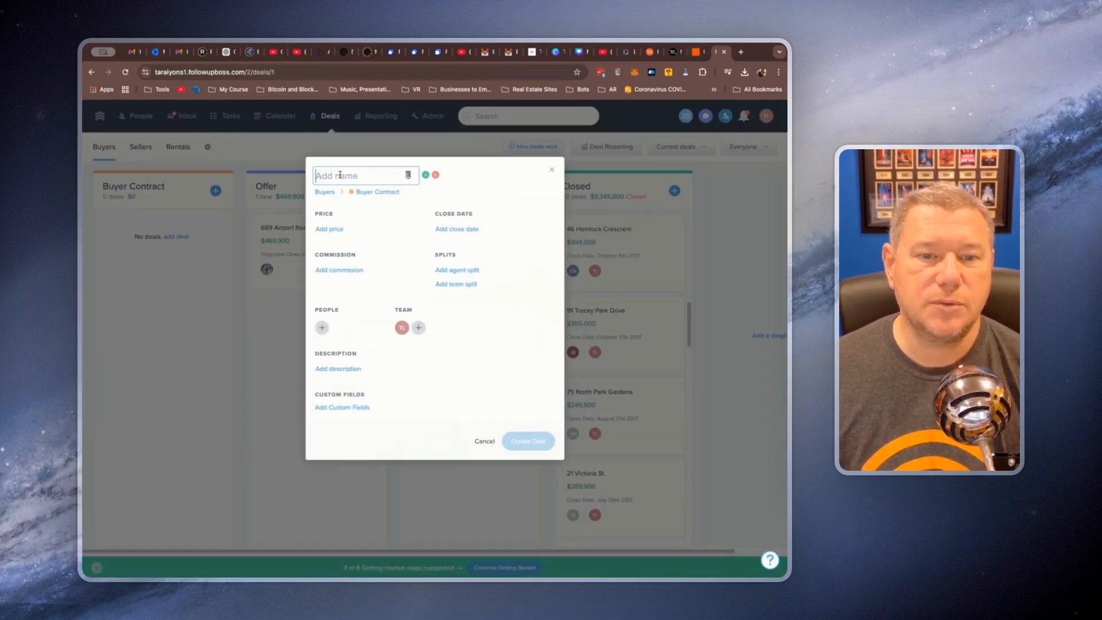
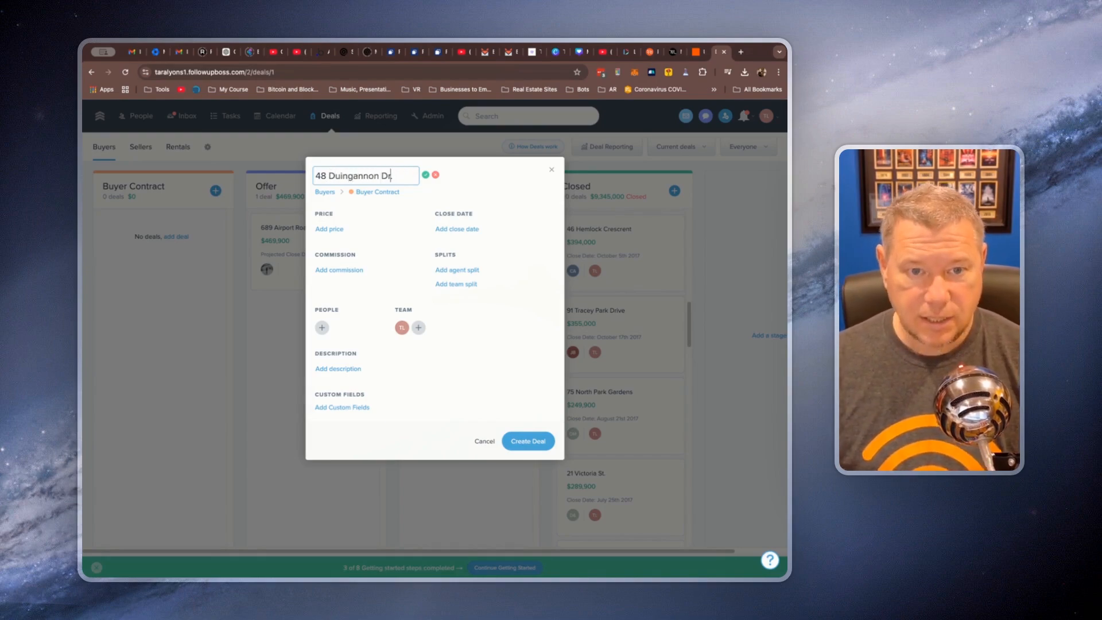
key(Left)
key(Left)
key(Left)
key(Left)
key(Left)
key(Left)
key(Left)
key(Left)
key(Left)
key(BackSpace)
Set the deal's price to $600,000 and its close date to 12/31/2024
click(336, 228)
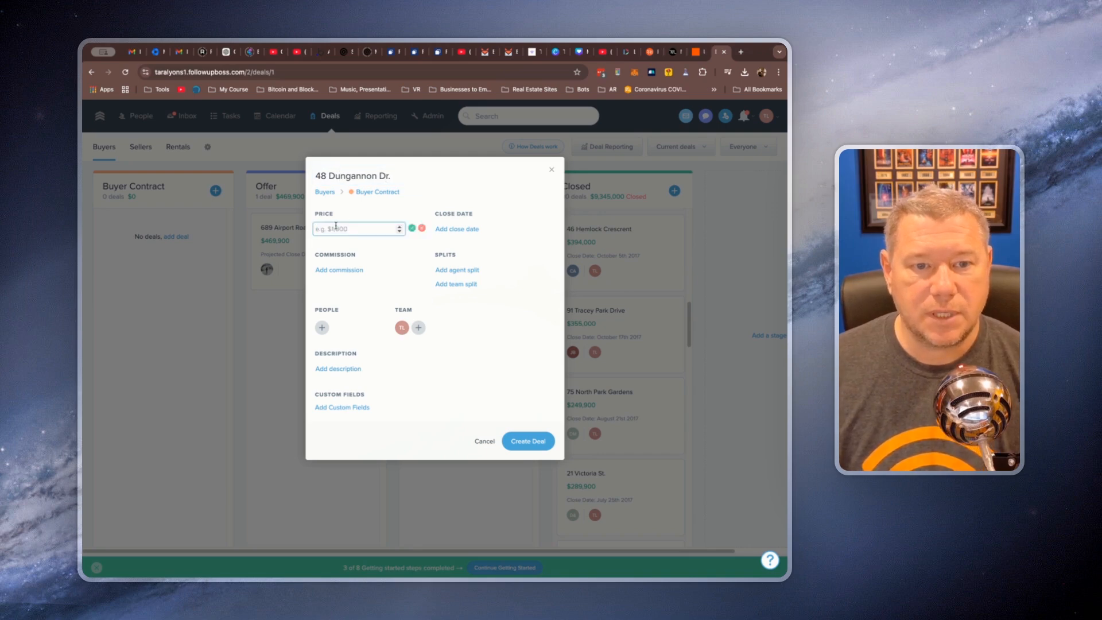
text(600)
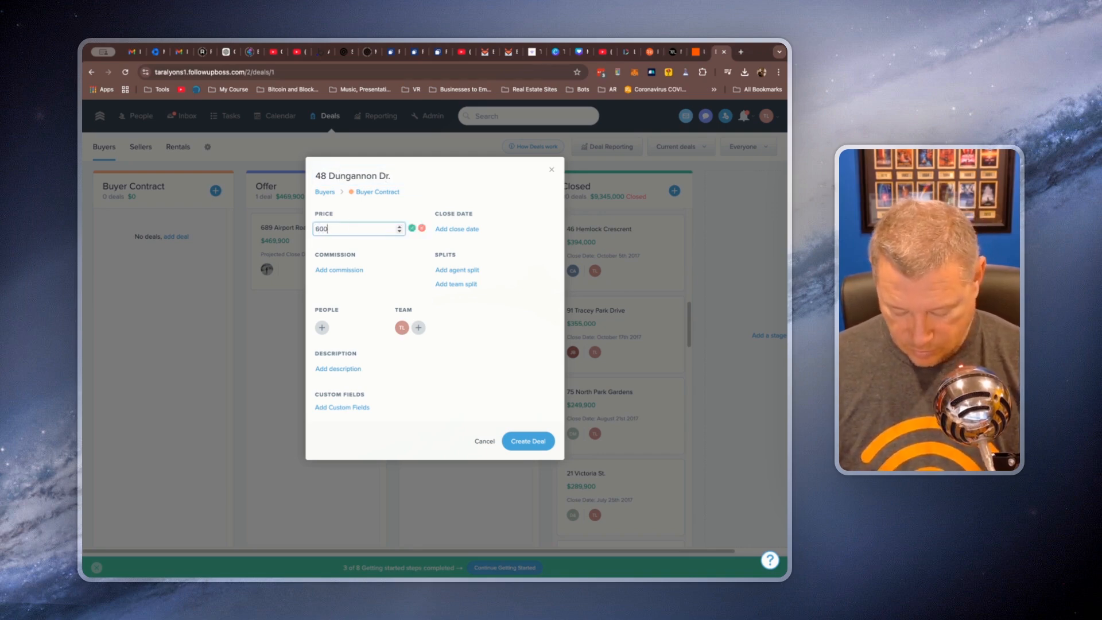
text(,000)
click(469, 230)
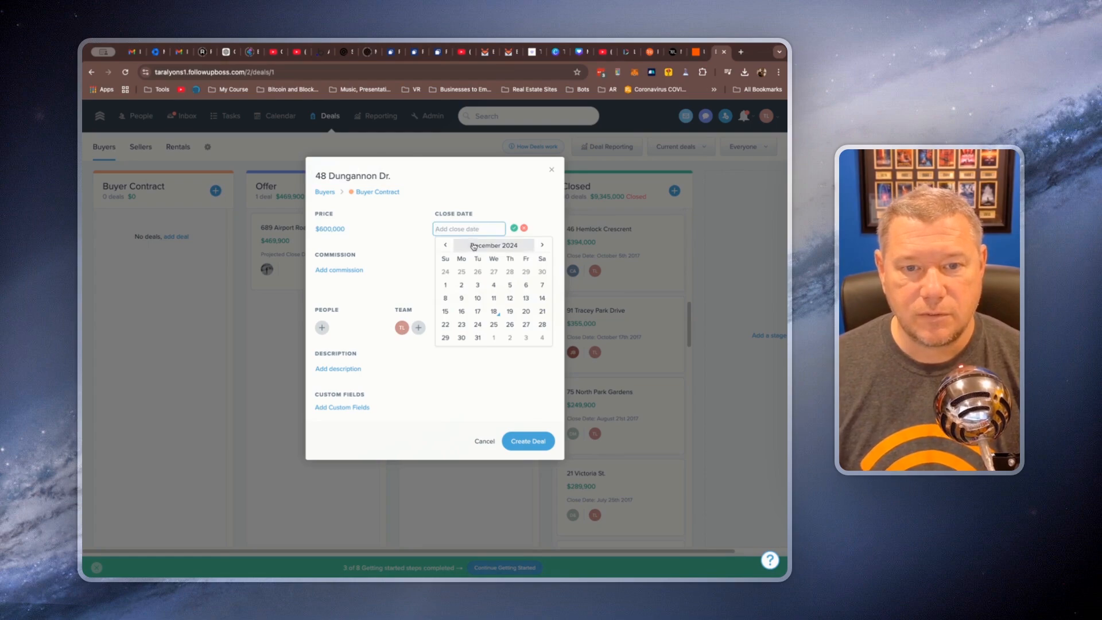
click(478, 337)
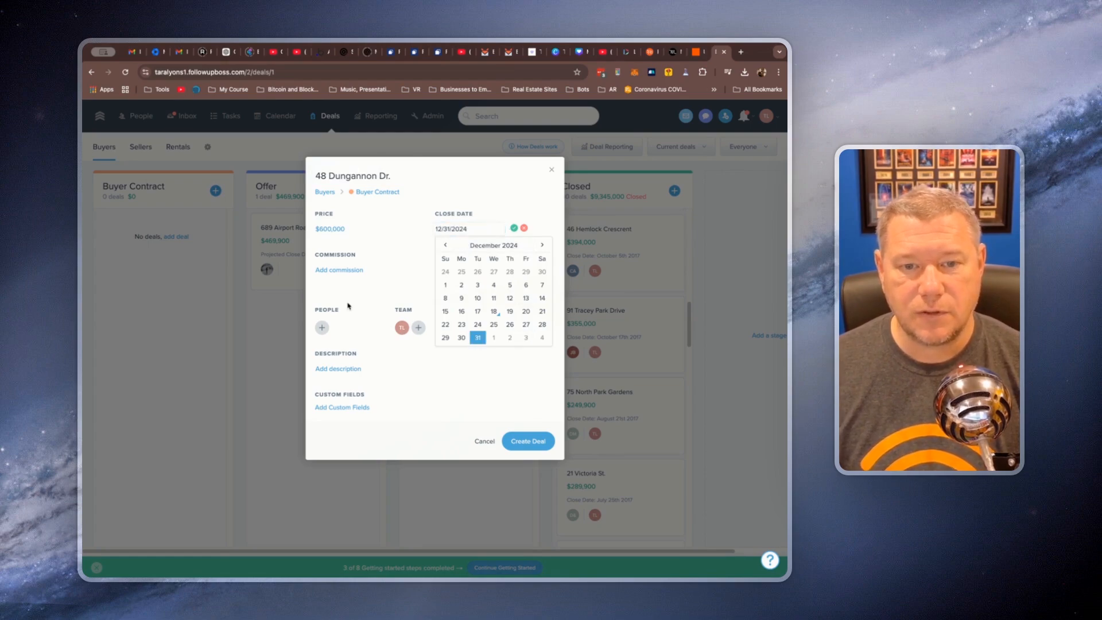
click(514, 228)
Add the client's contact to the deal's people, remove the extra second person, and create the deal
click(322, 327)
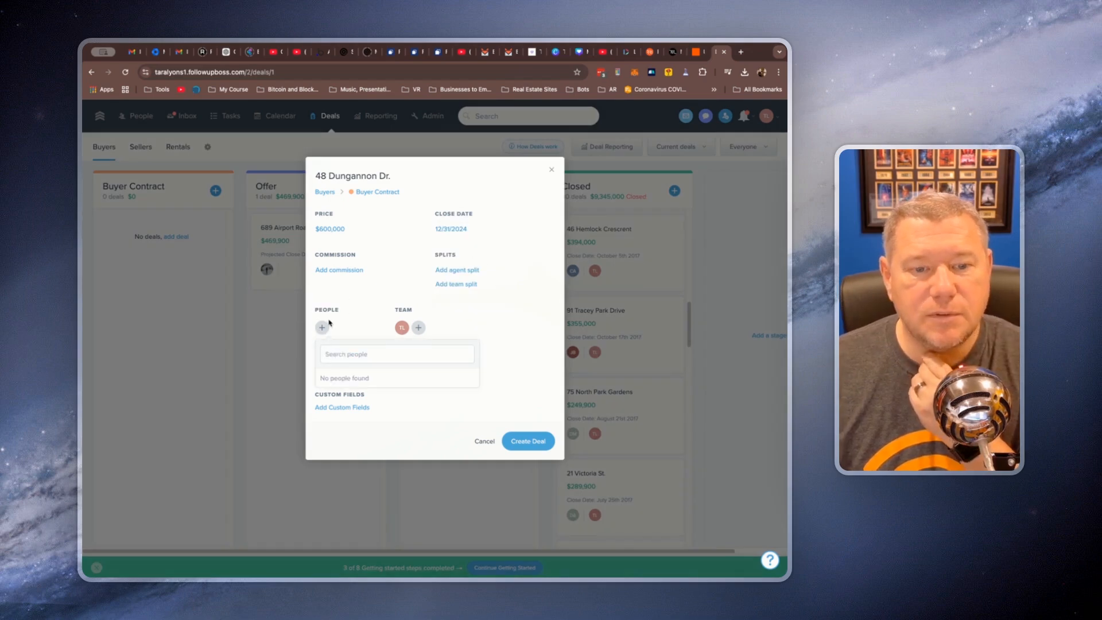
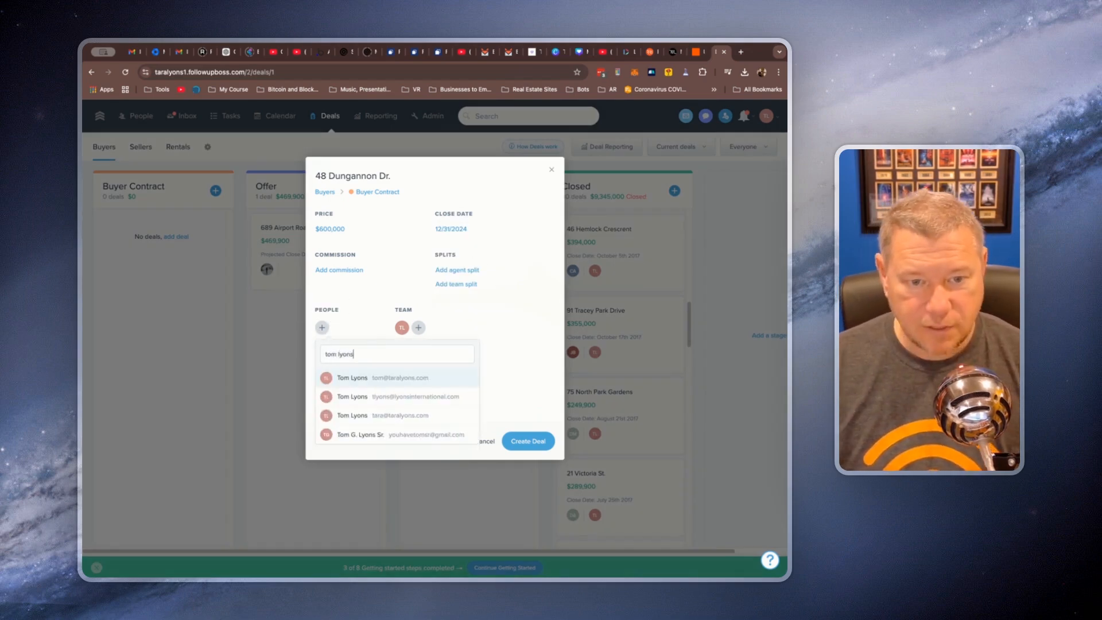
click(352, 377)
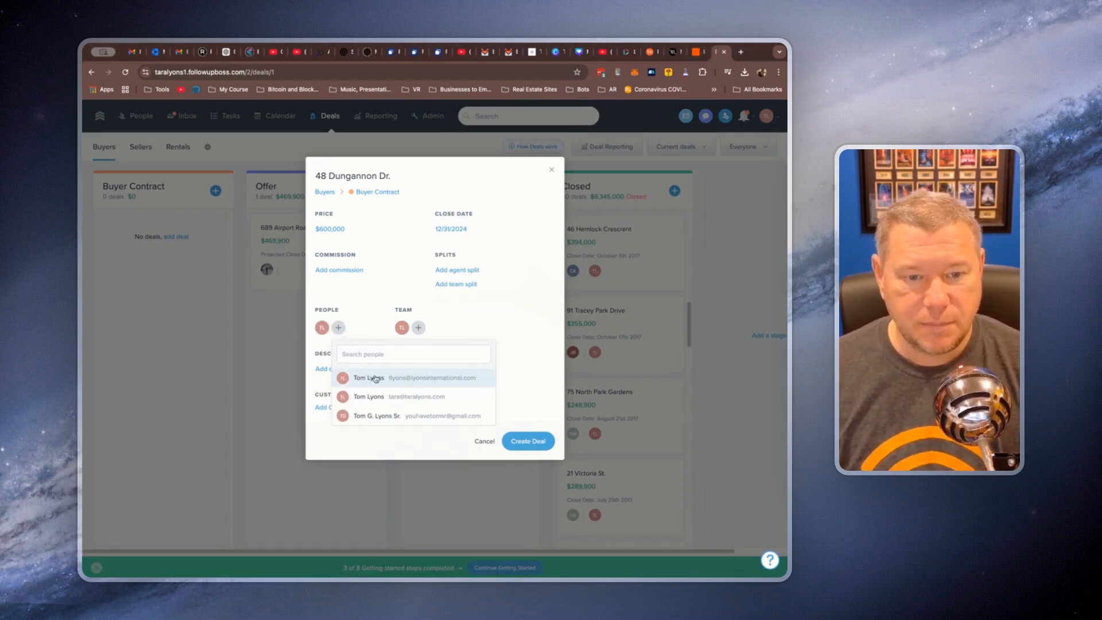
click(418, 380)
click(556, 363)
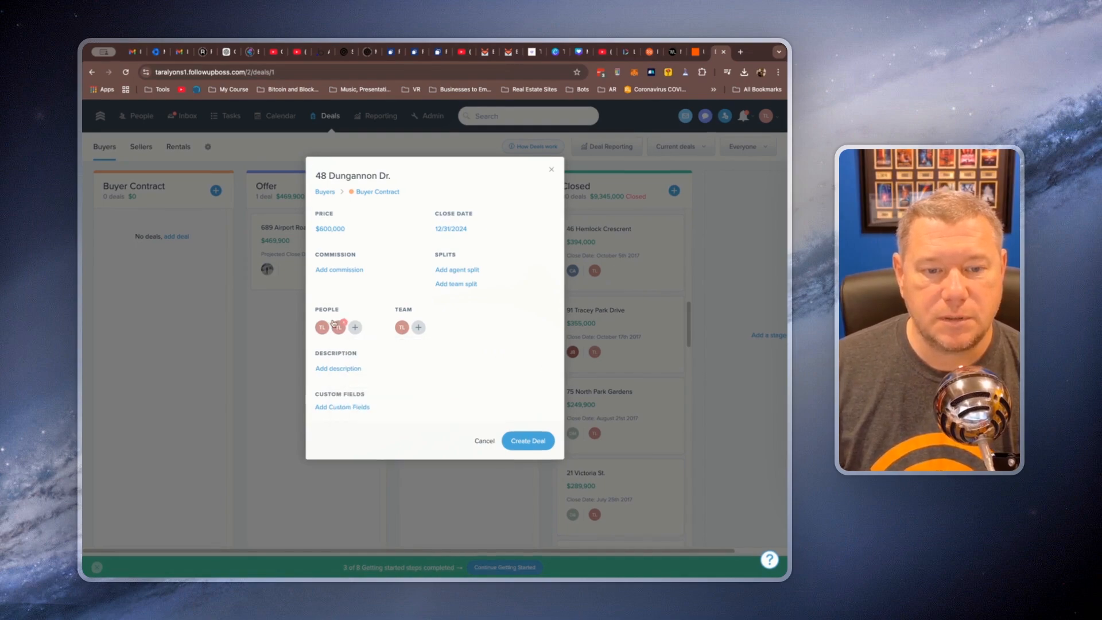
click(343, 324)
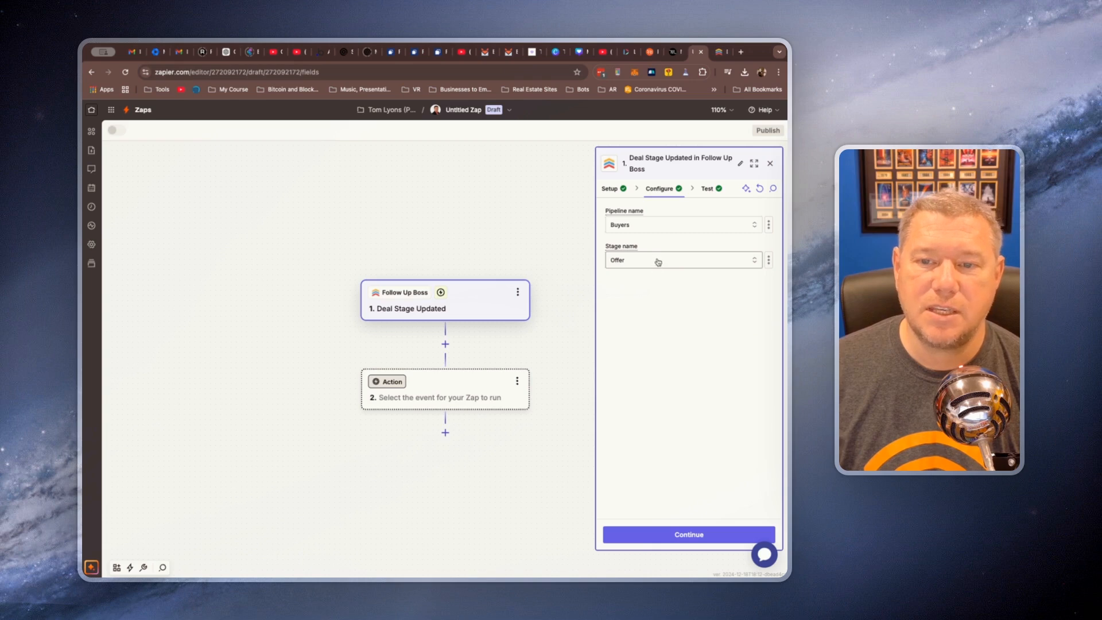
Accept the trigger's Buyers pipeline and Offer stage in Zapier, and move the new $600,000 deal to Offer in Follow Up Boss
click(684, 540)
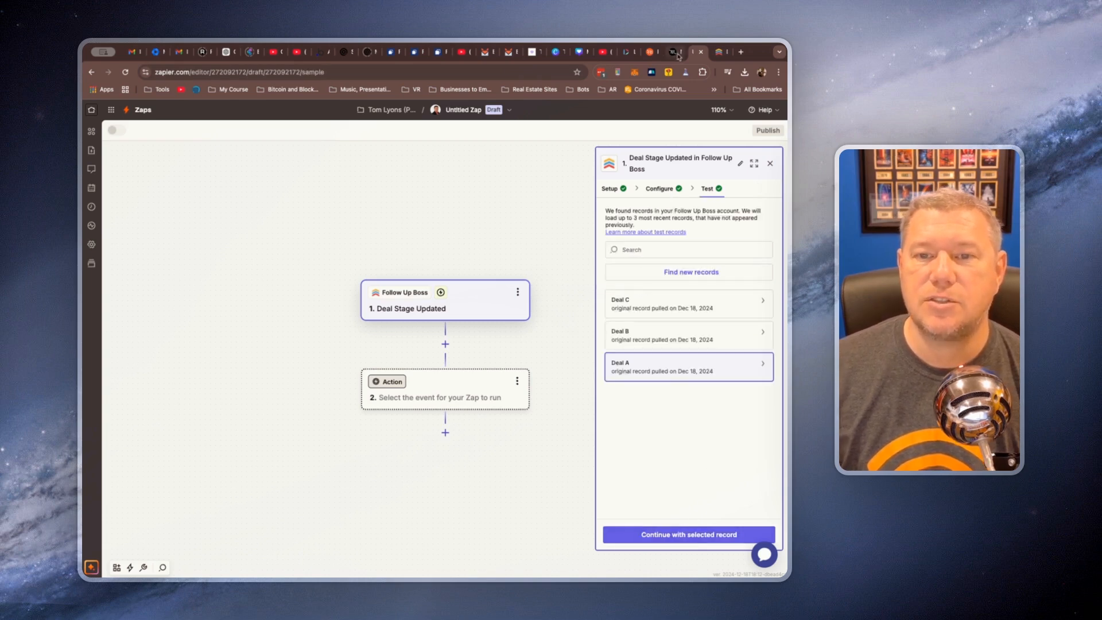
click(719, 57)
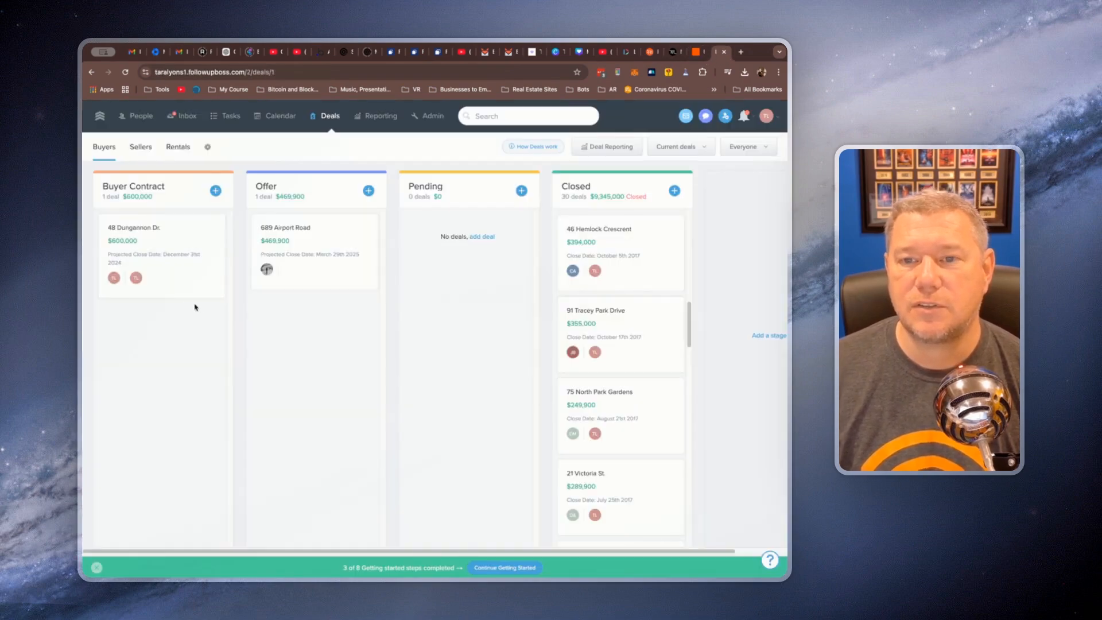
drag(172, 278, 332, 361)
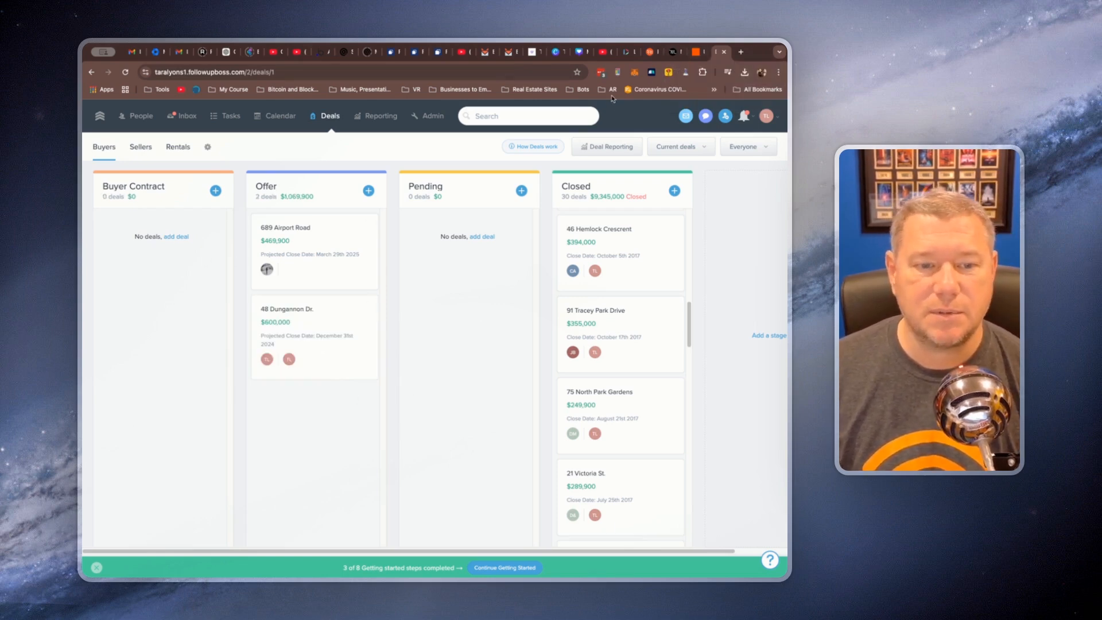
Return to Zapier, find new test records for the trigger, and select the Deal D record
click(698, 57)
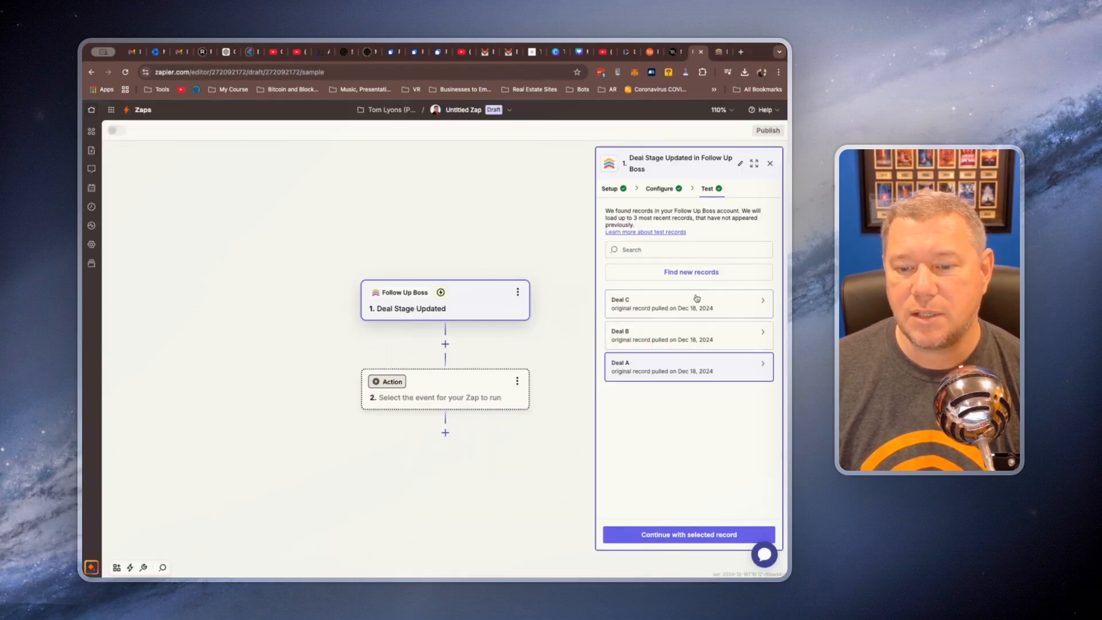
click(697, 274)
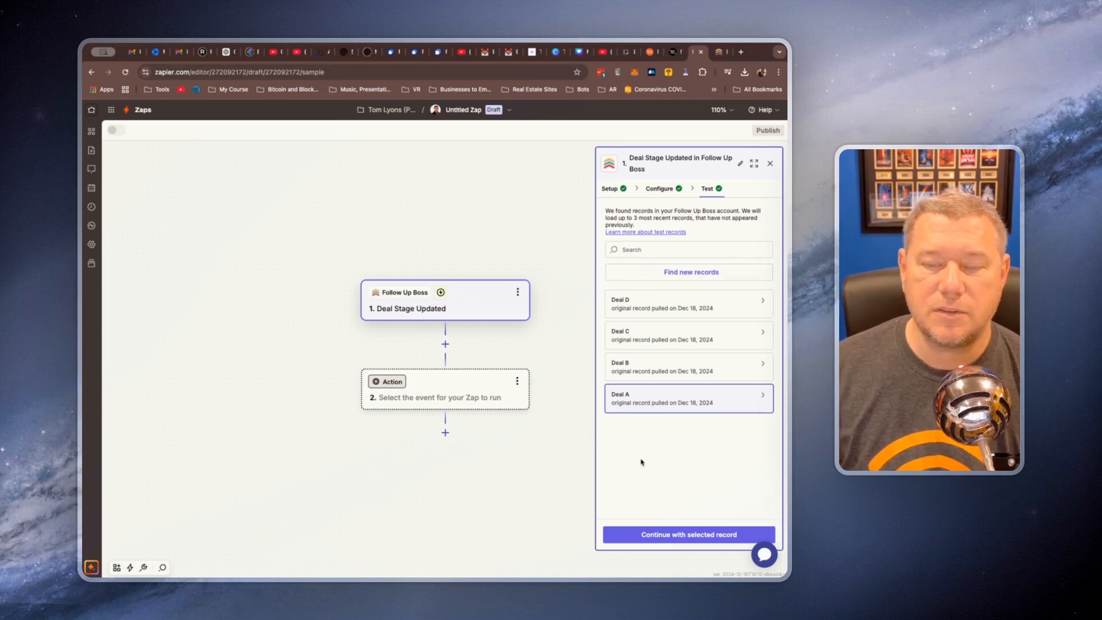
click(735, 302)
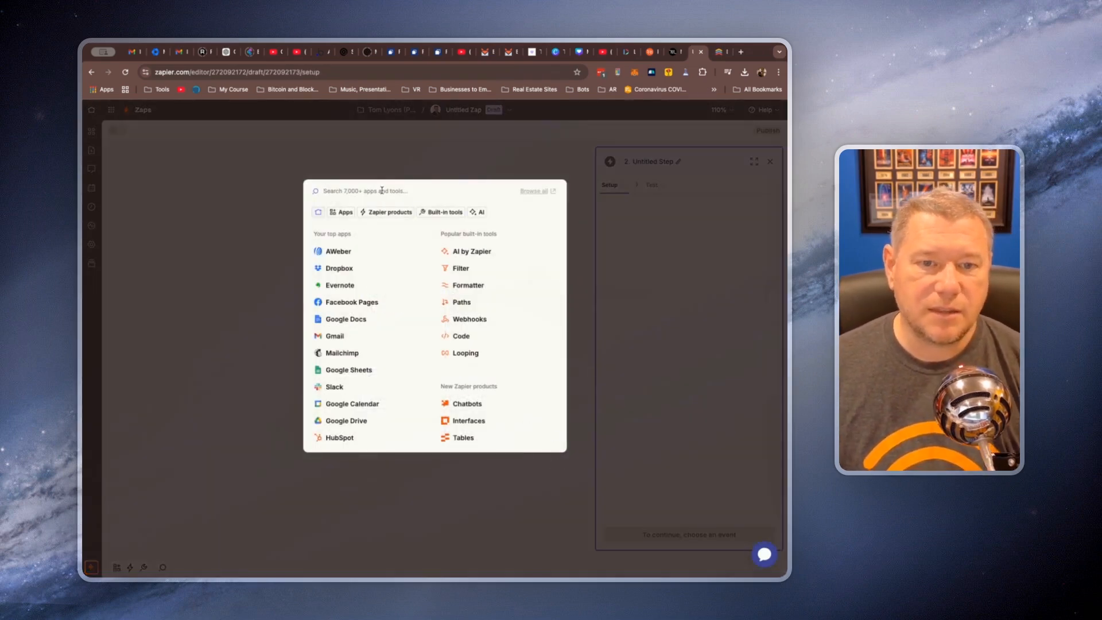
Choose Motion as the Zap's action app and set its action event to Create Project
text(mot)
click(338, 222)
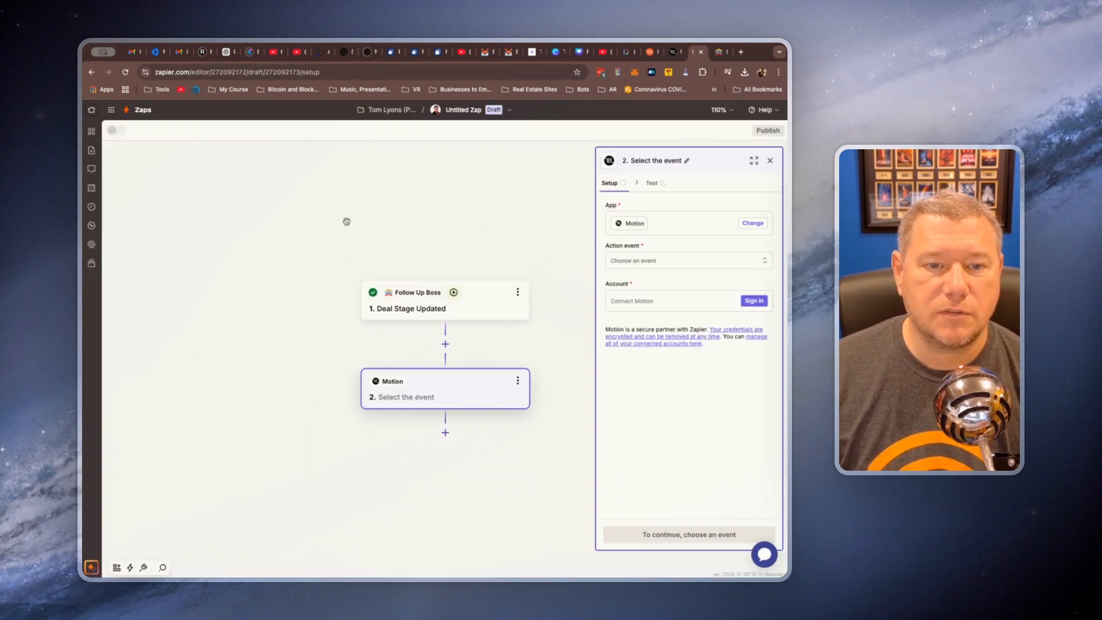
click(657, 265)
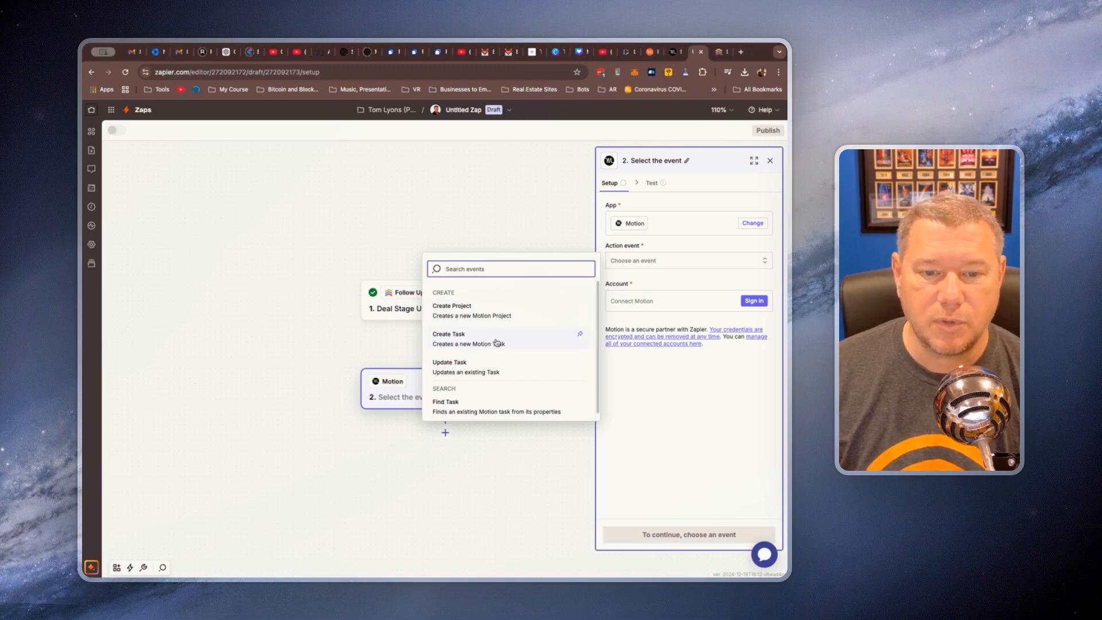
scroll(489, 371, down, 1)
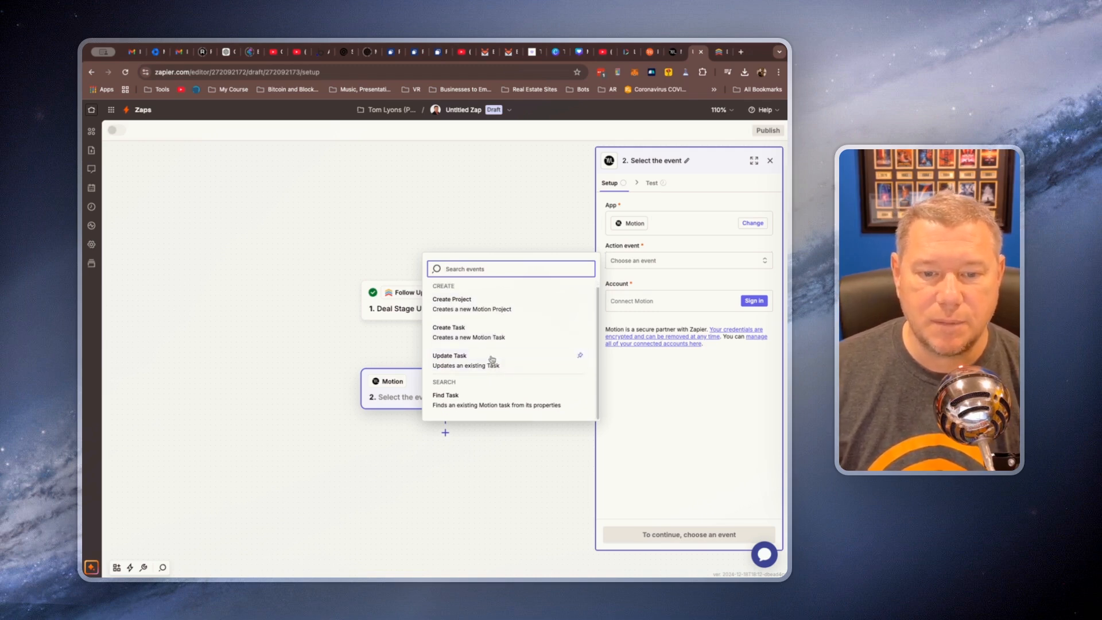
click(470, 305)
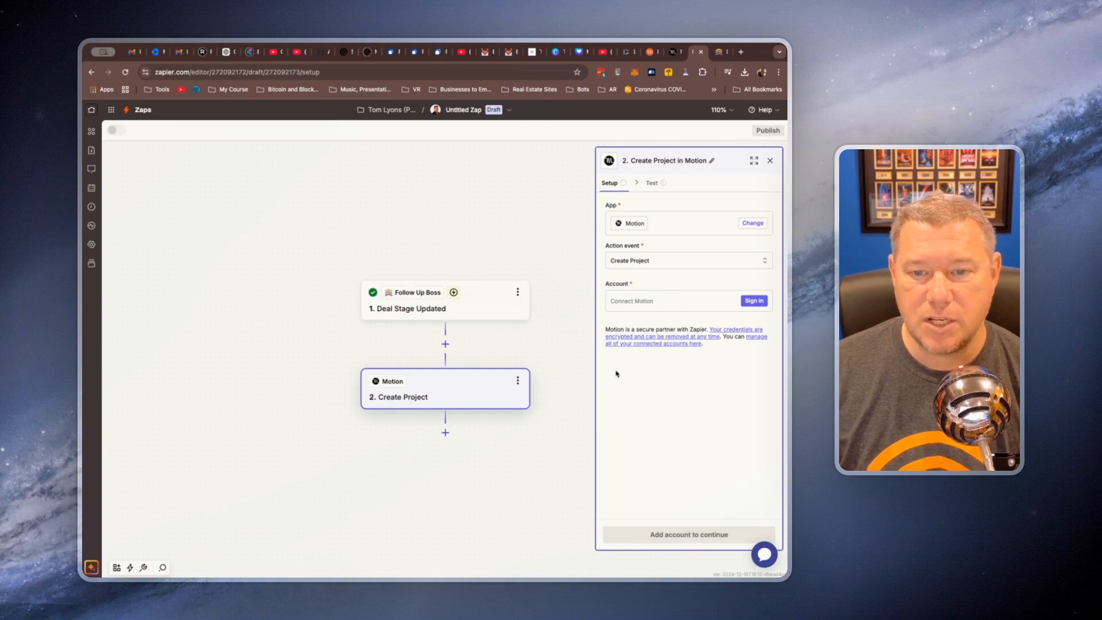
Start connecting a Motion account to the Zap's action, and switch to Motion to open its API keys settings
click(754, 301)
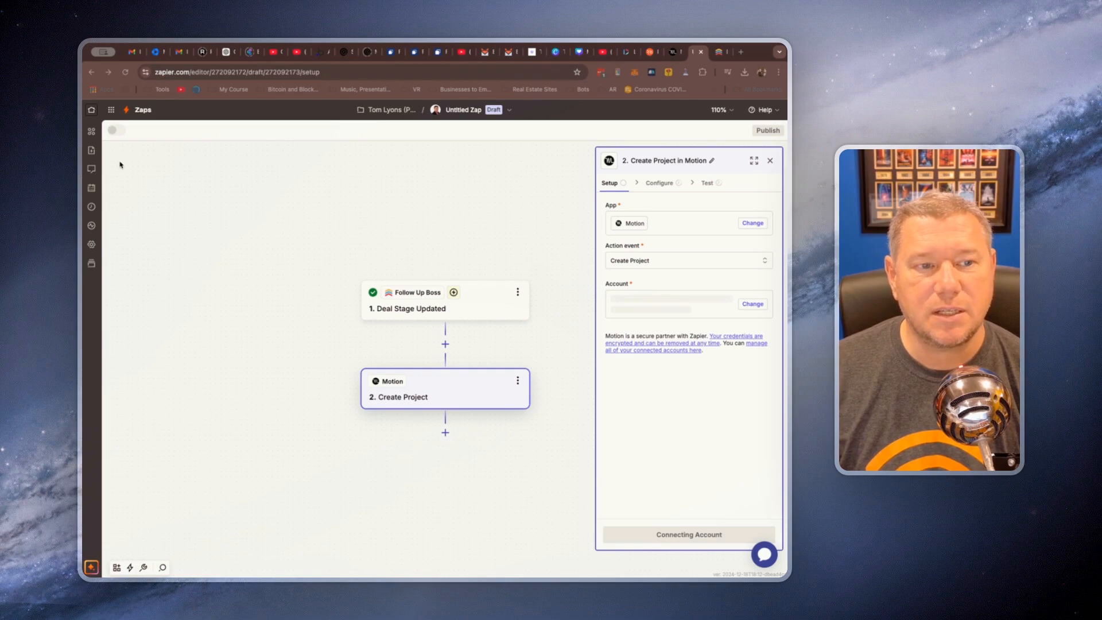
click(673, 52)
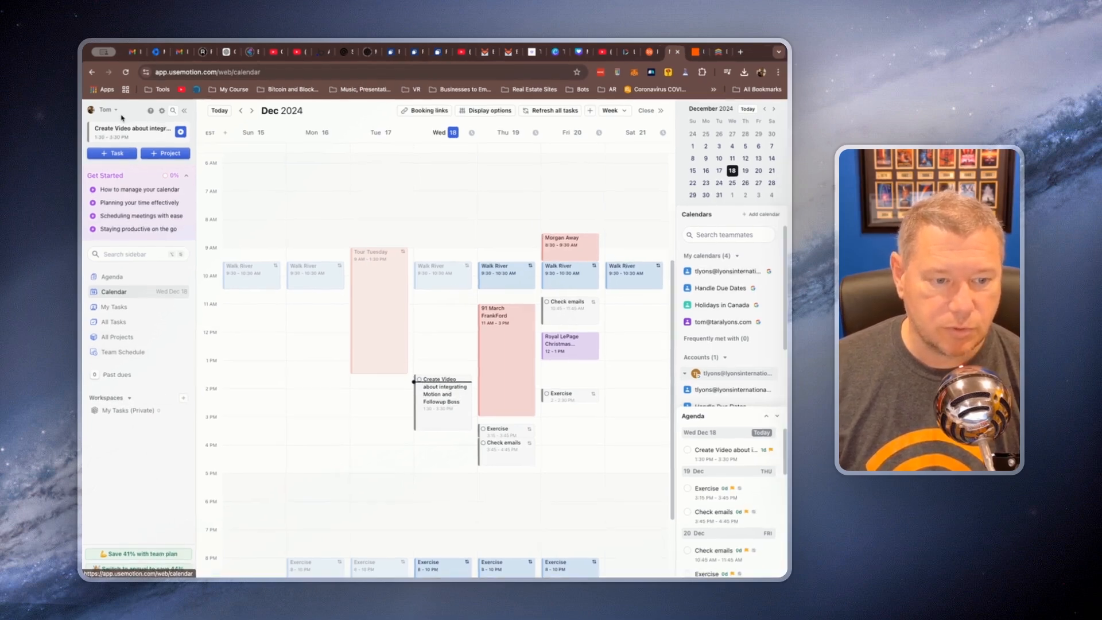
click(161, 111)
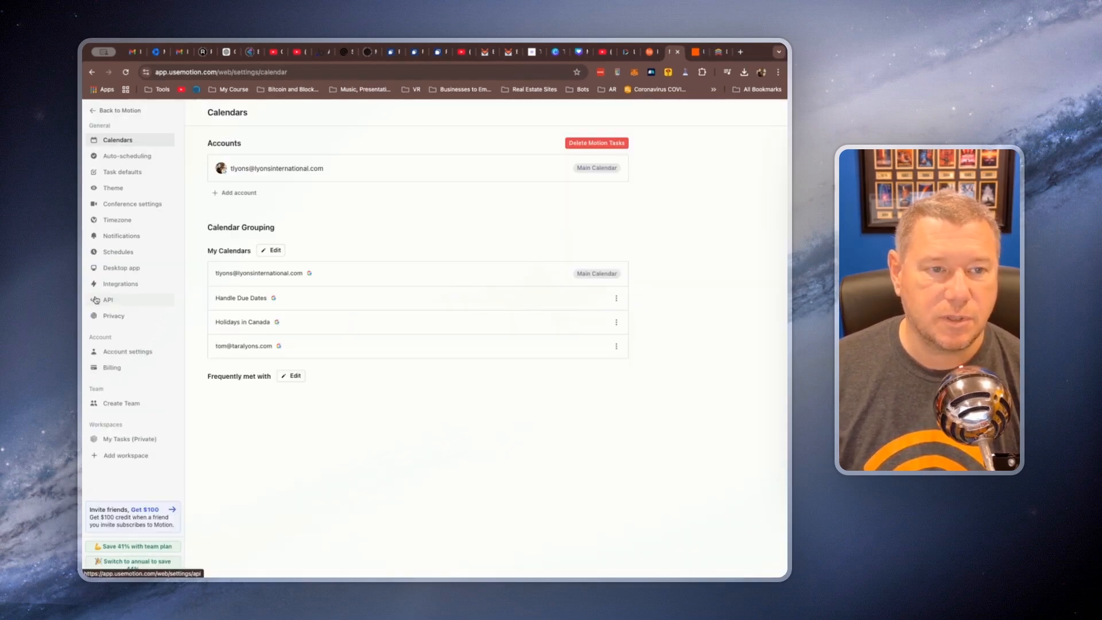
click(114, 301)
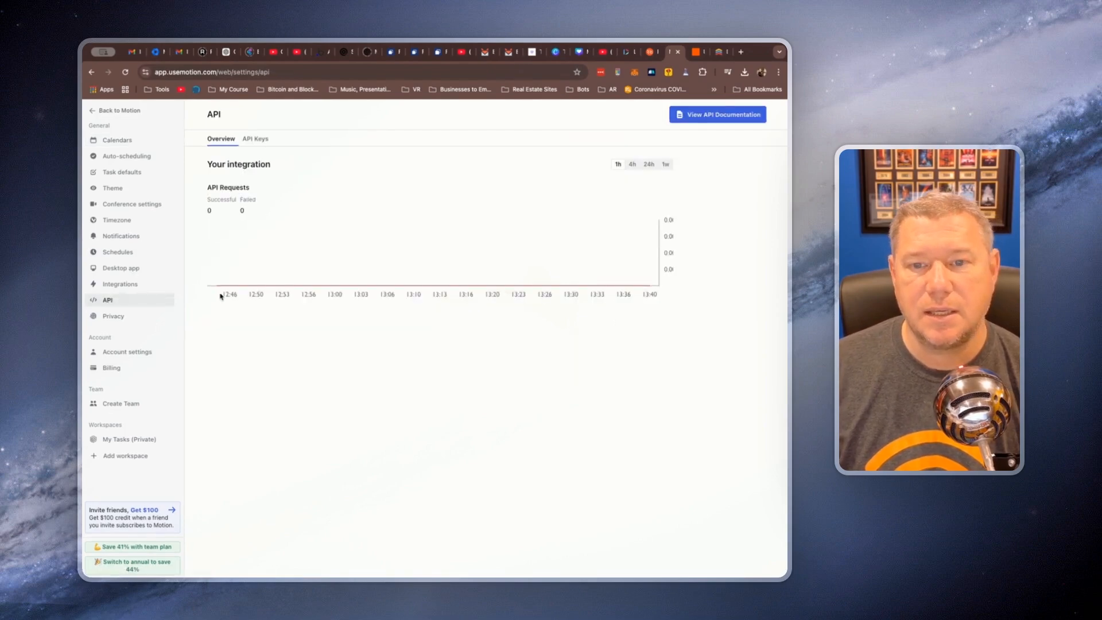
click(255, 140)
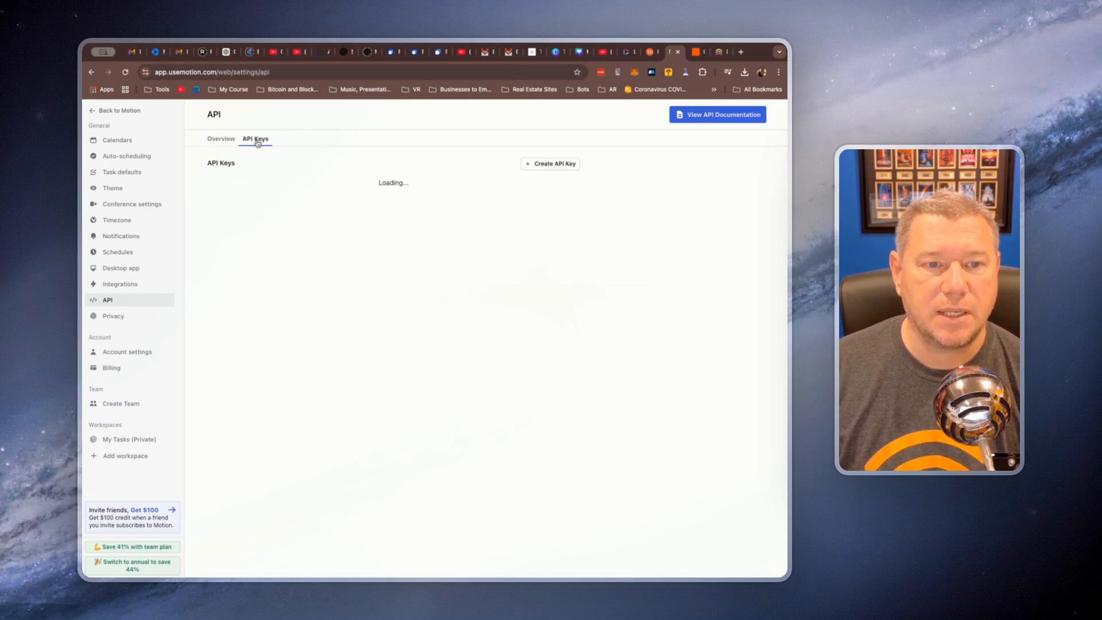
Create a new Motion API key named Zapier
click(545, 165)
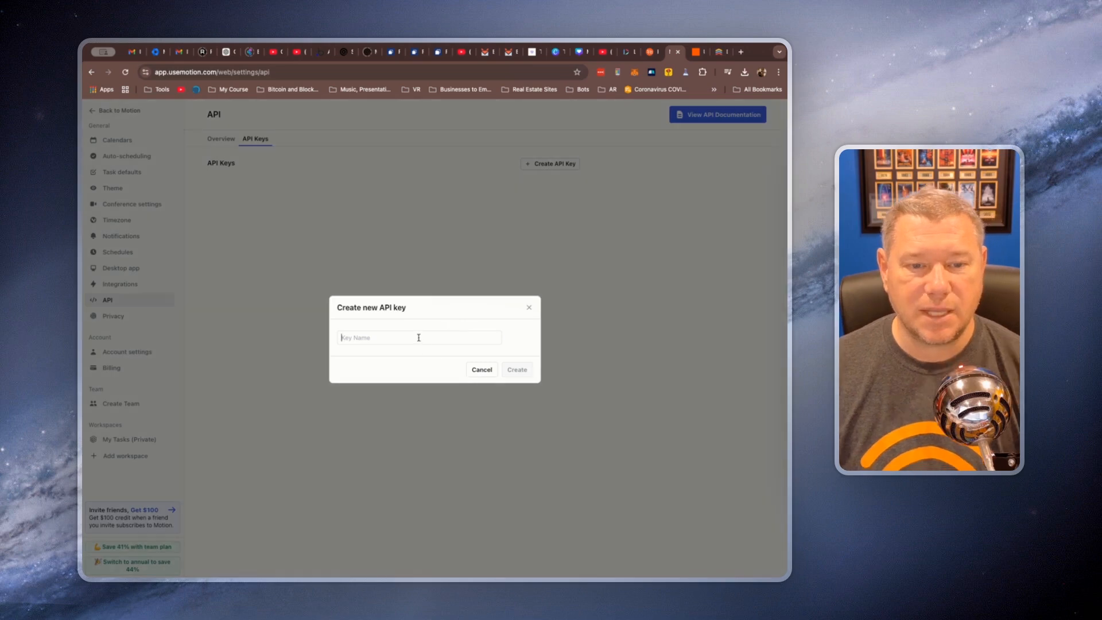
click(422, 333)
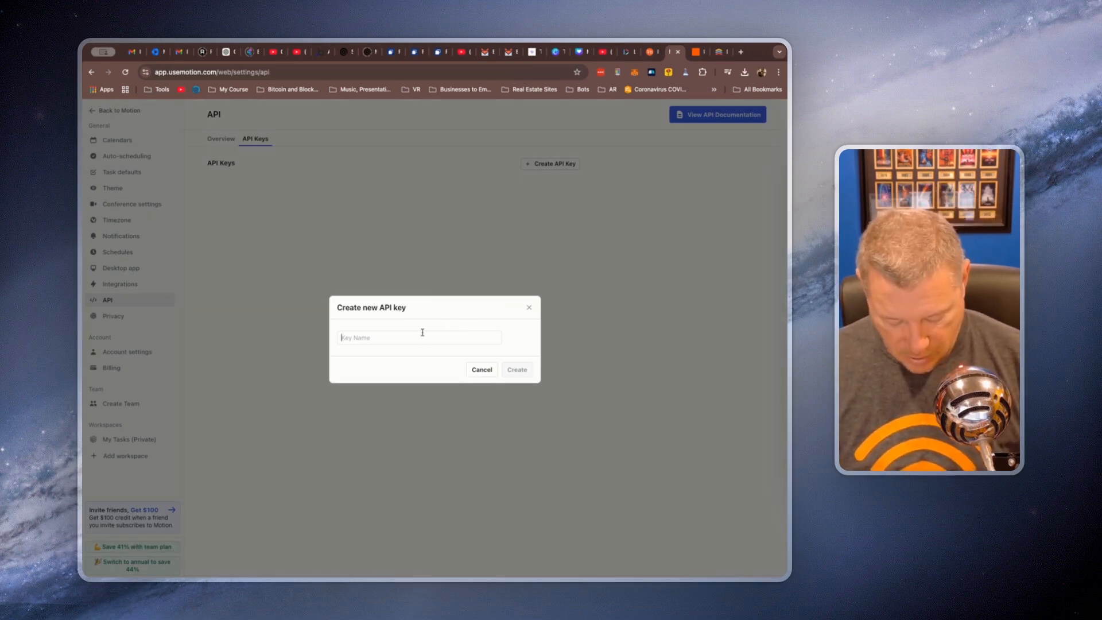
text(Zapier)
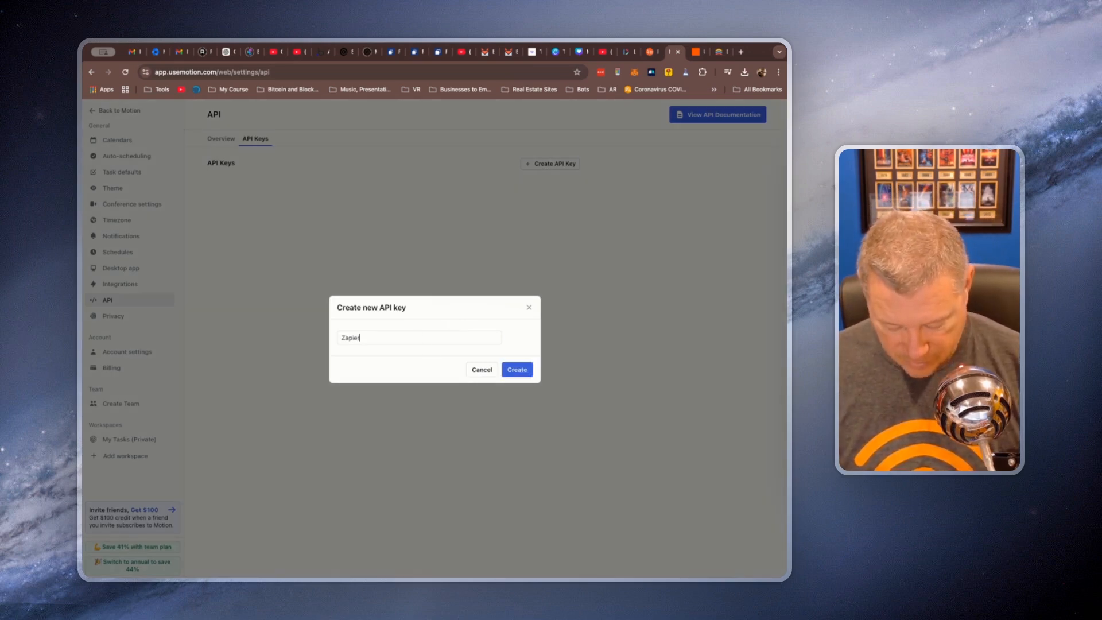
key(Return)
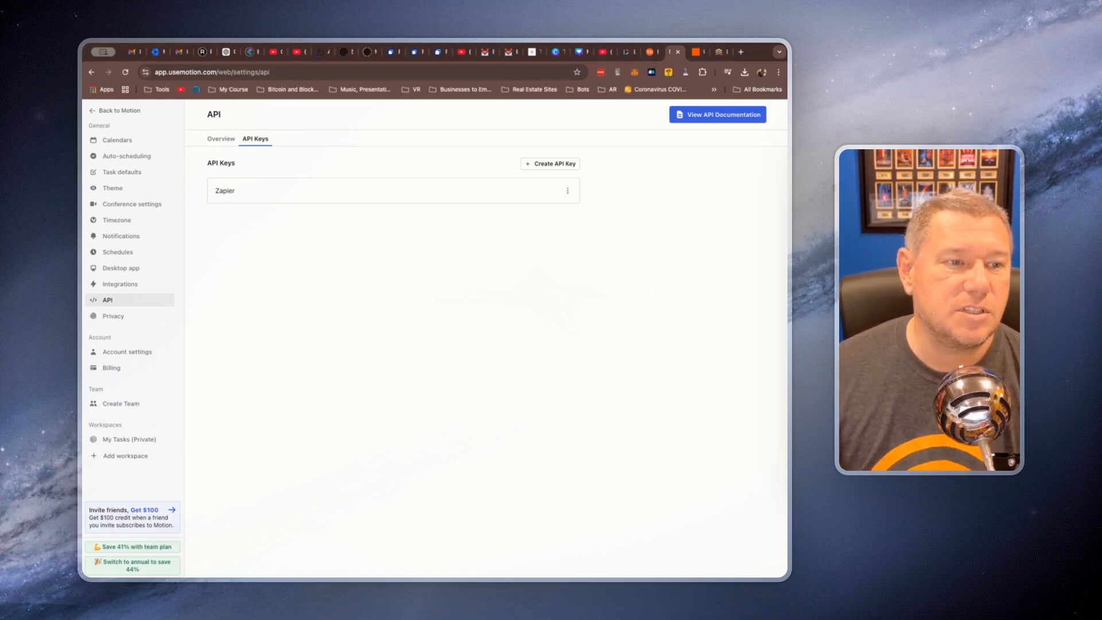
Return to Zapier, accept the action's setup with the connected Motion account, and choose My Tasks (Private) as the workspace
click(695, 52)
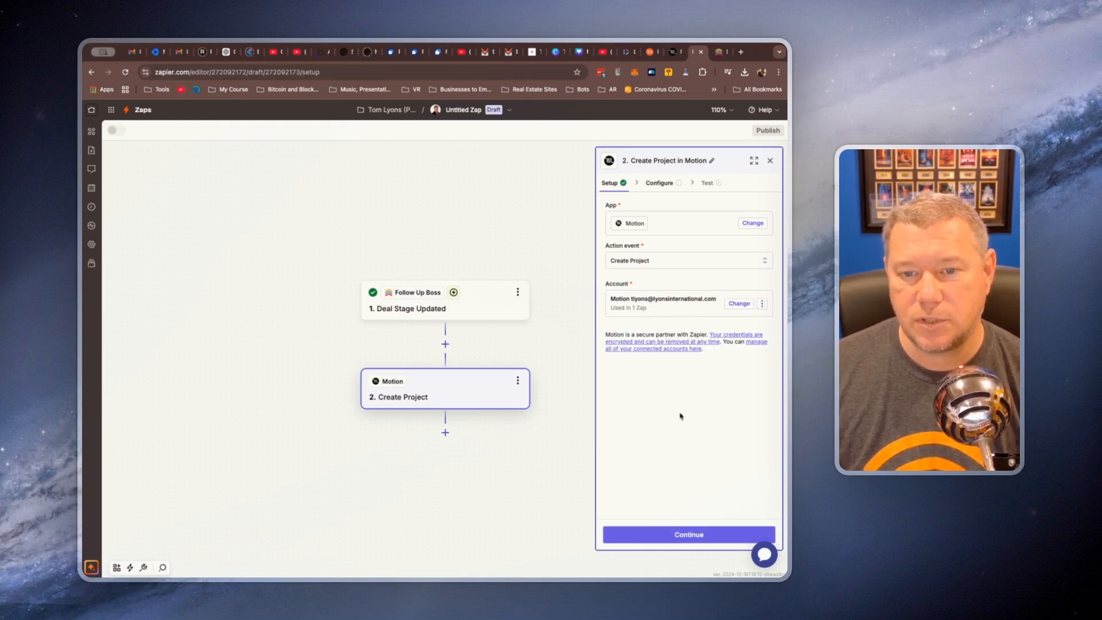
click(690, 534)
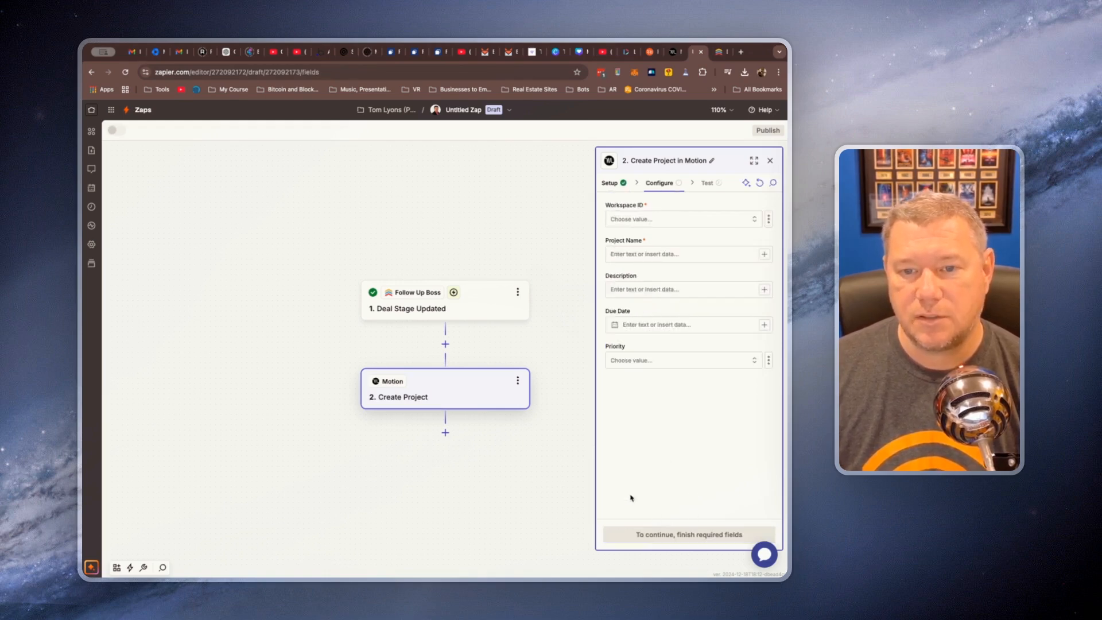
click(652, 220)
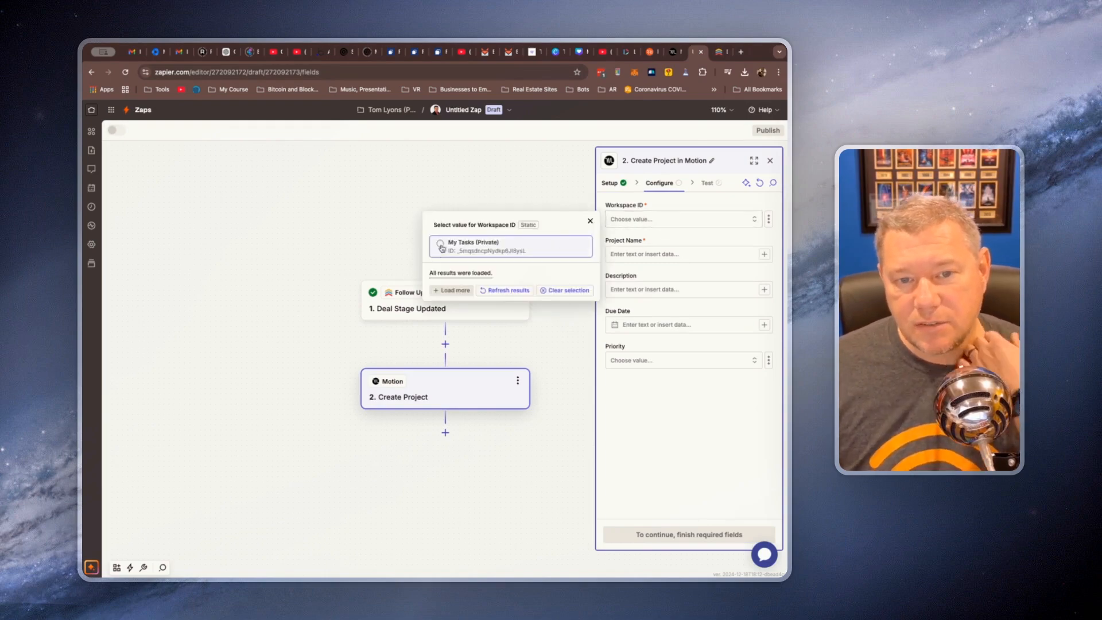
click(440, 246)
click(674, 254)
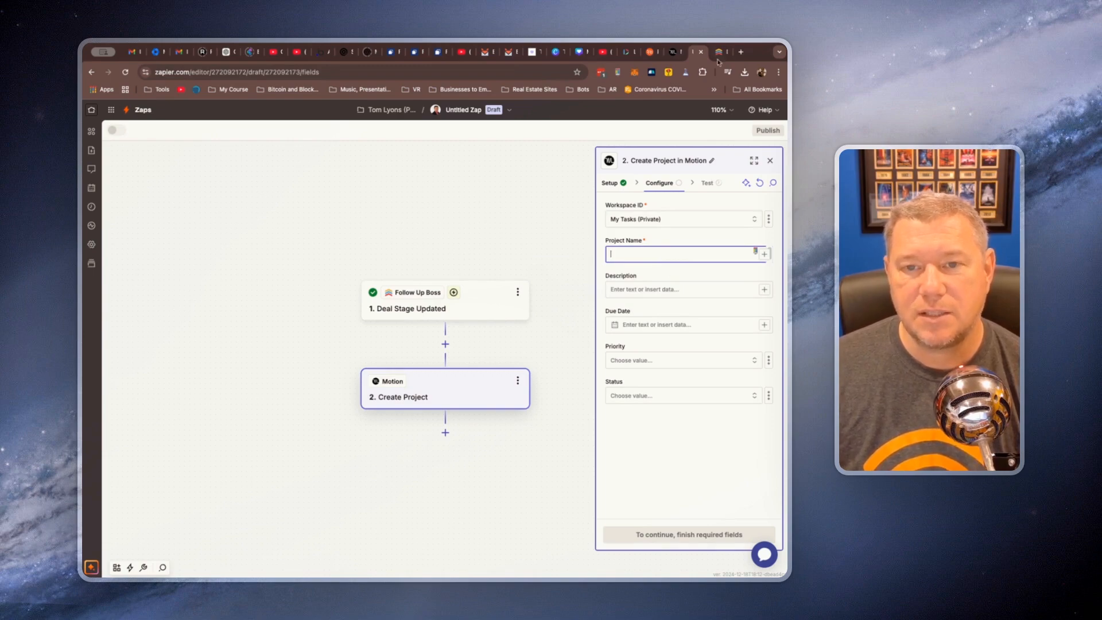
Switch to Motion and examine the predefined Client Services project workflow template for the My Tasks (Private) workspace
click(673, 52)
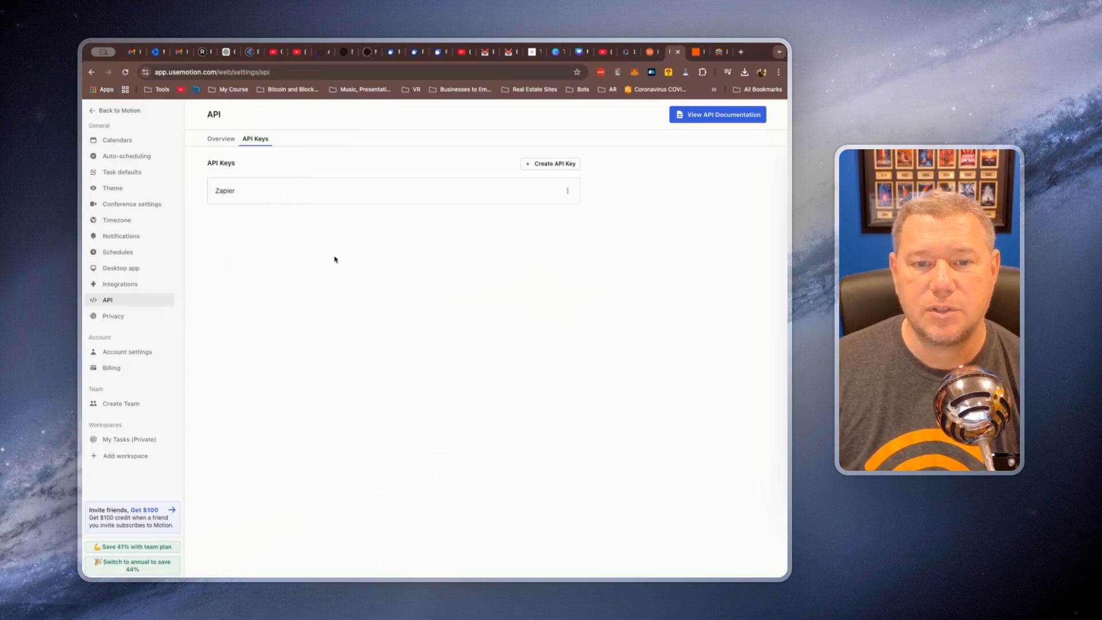
click(109, 111)
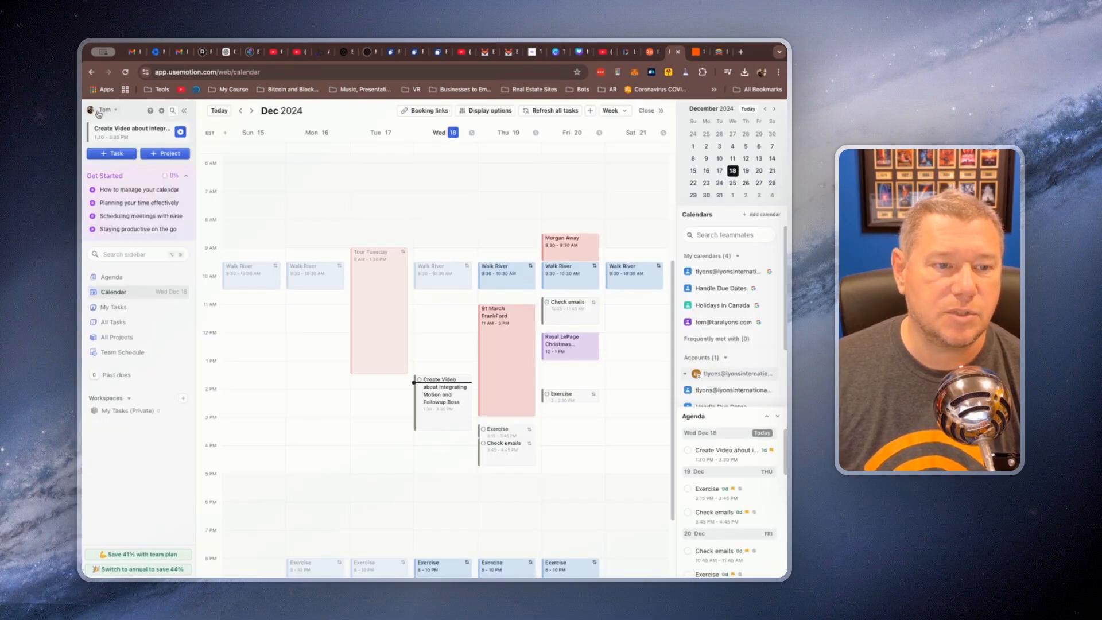
click(164, 154)
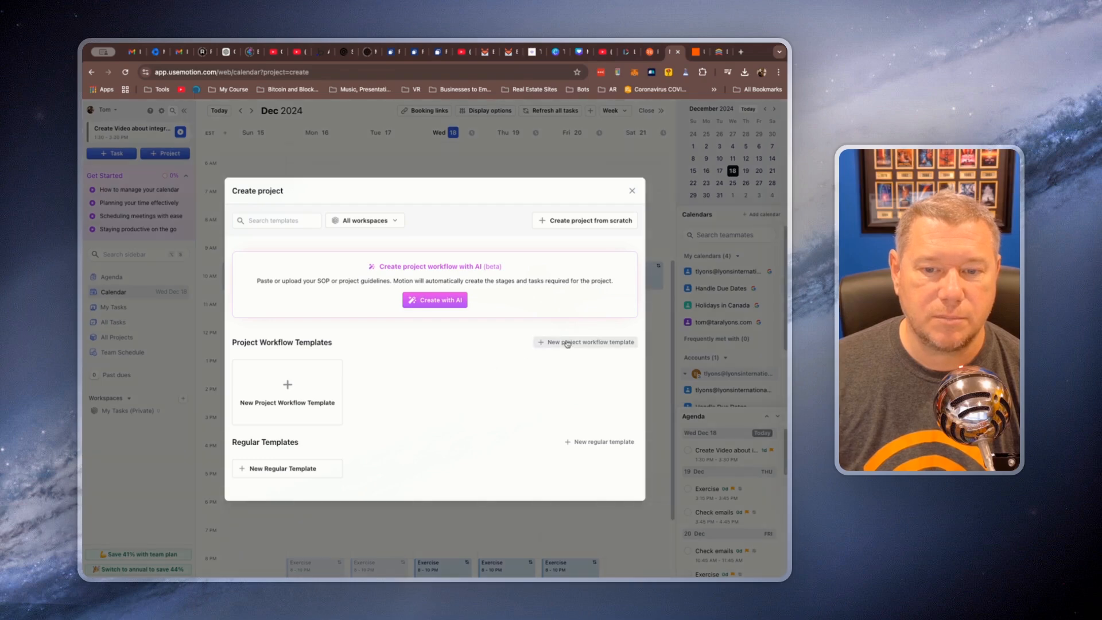
click(289, 389)
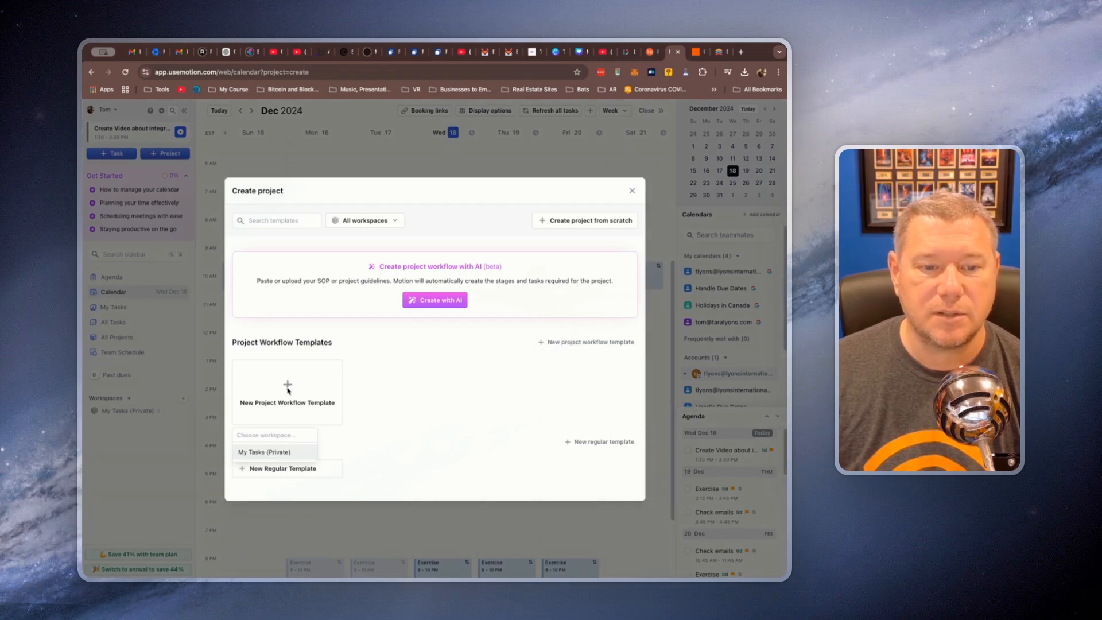
click(274, 453)
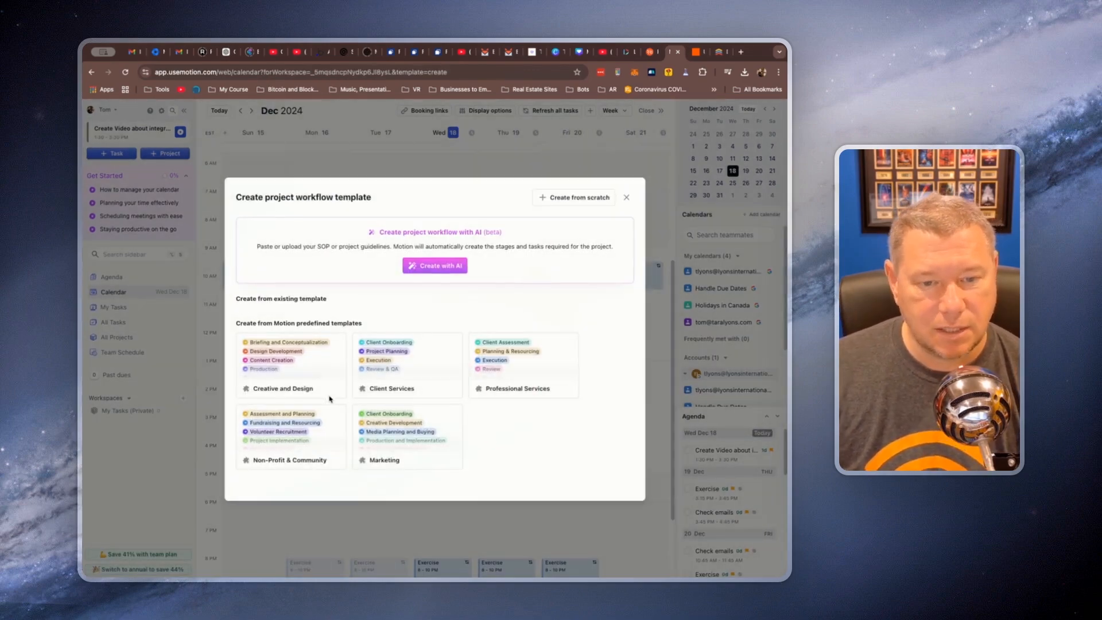
click(425, 357)
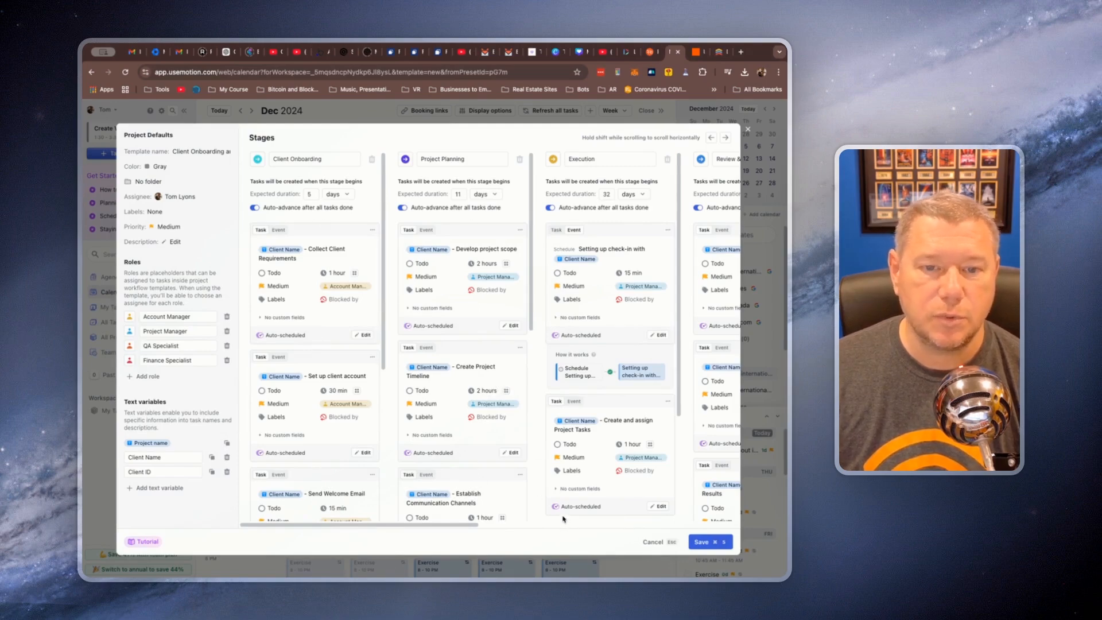
click(703, 542)
click(747, 131)
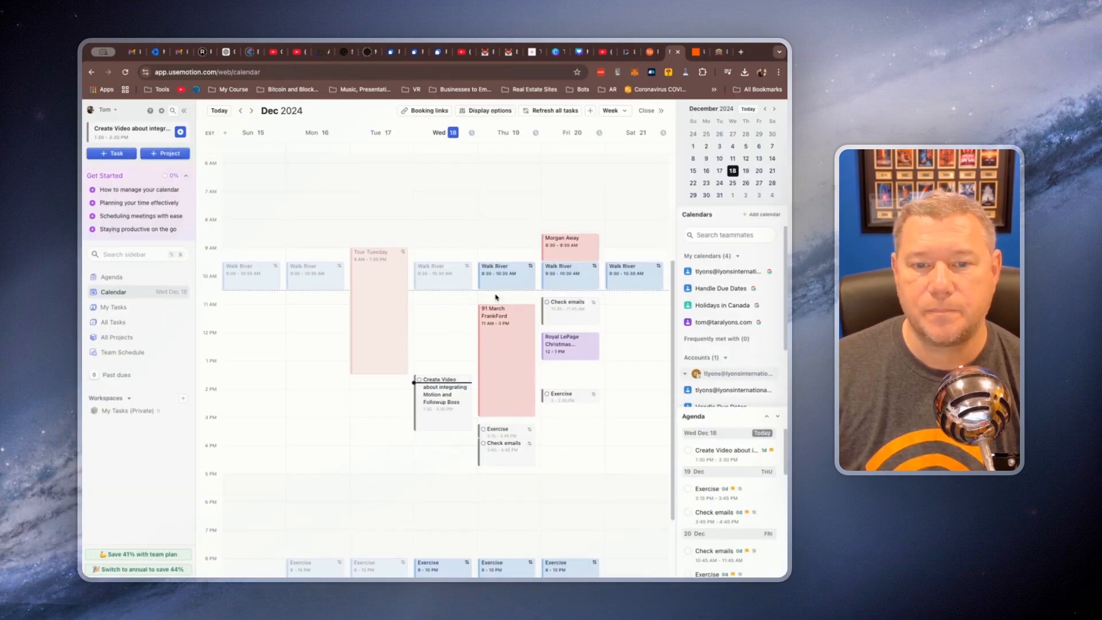
Return to Zapier and build the project name from the trigger's Name and Person's Name fields, separated by a hyphen
click(718, 53)
click(699, 55)
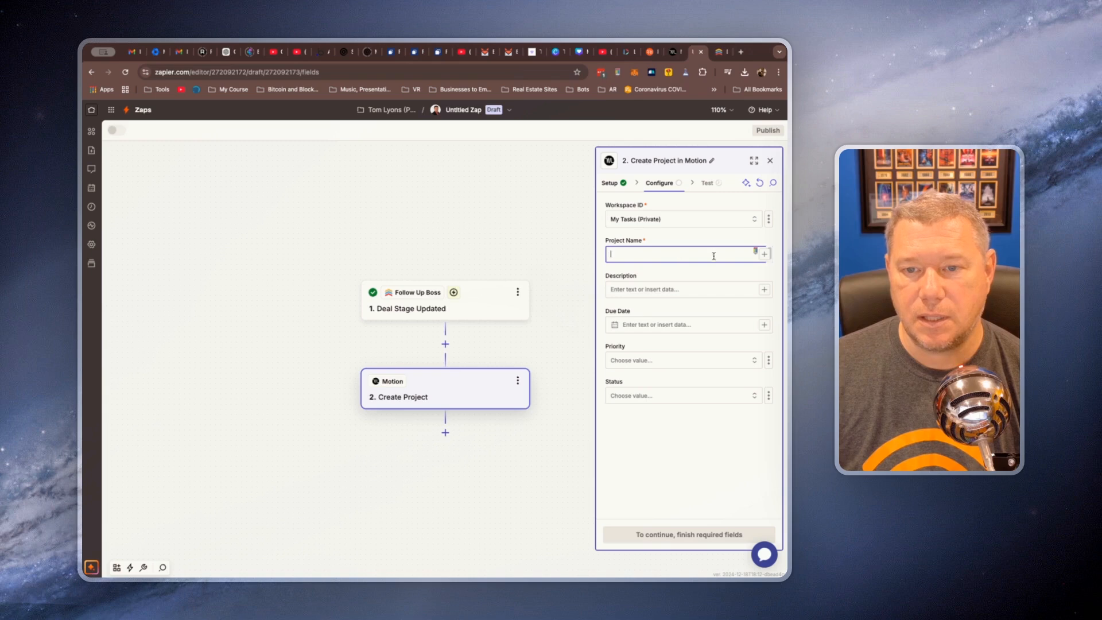
click(679, 253)
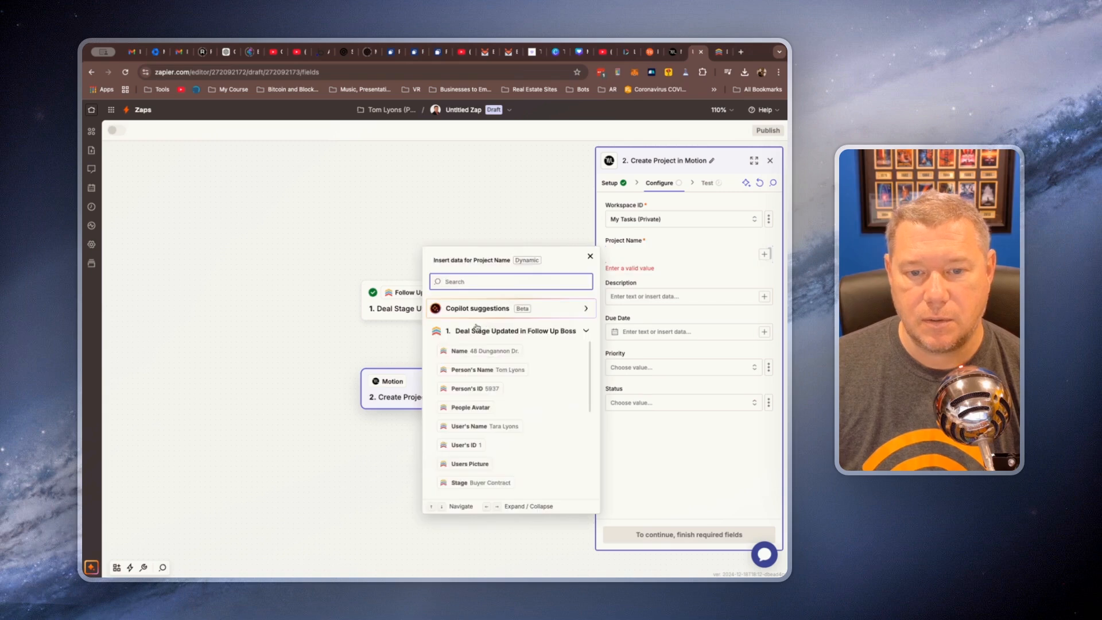
click(484, 356)
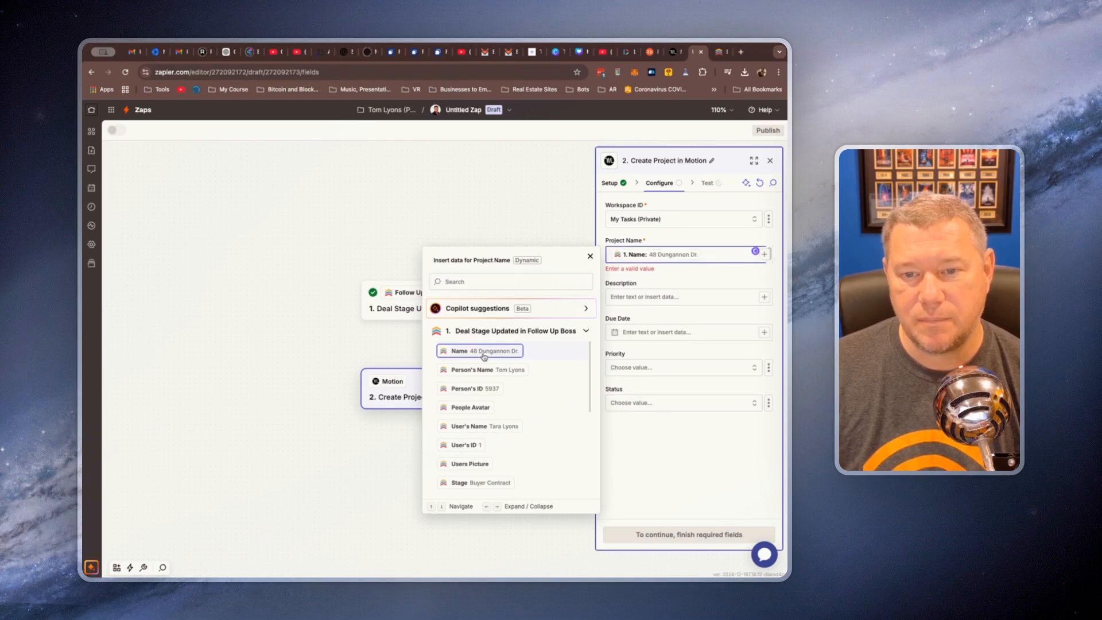
text(-)
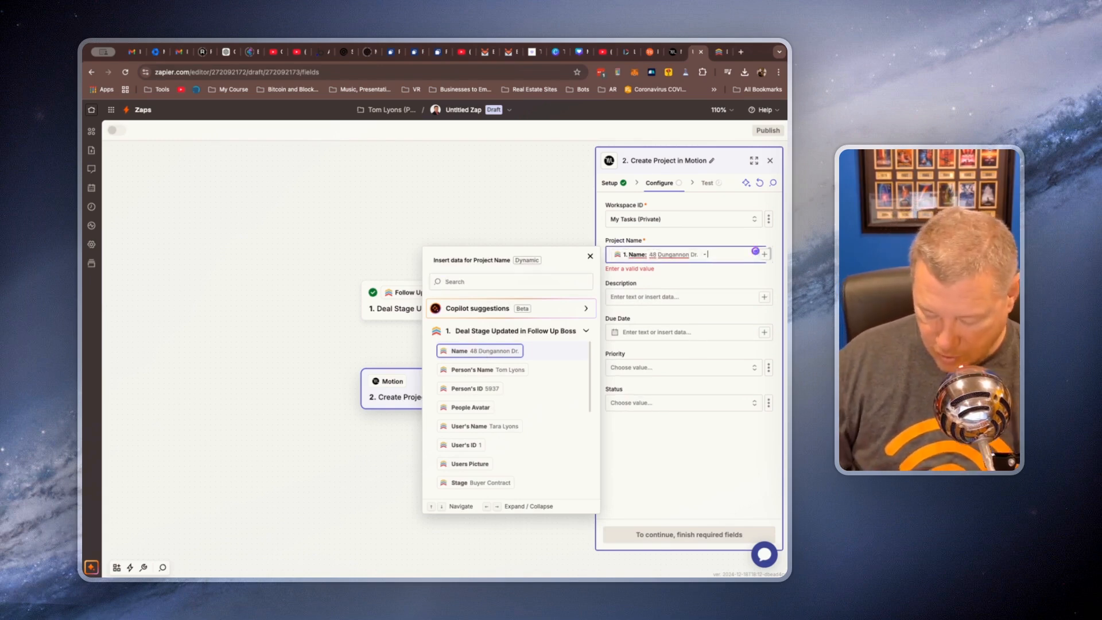
click(494, 370)
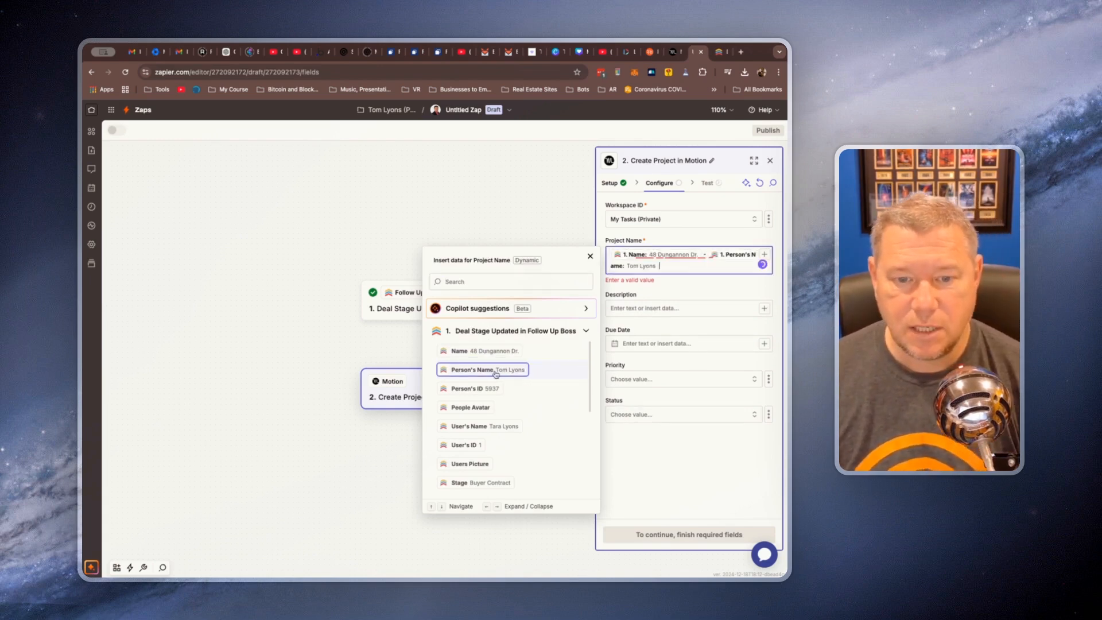
click(676, 462)
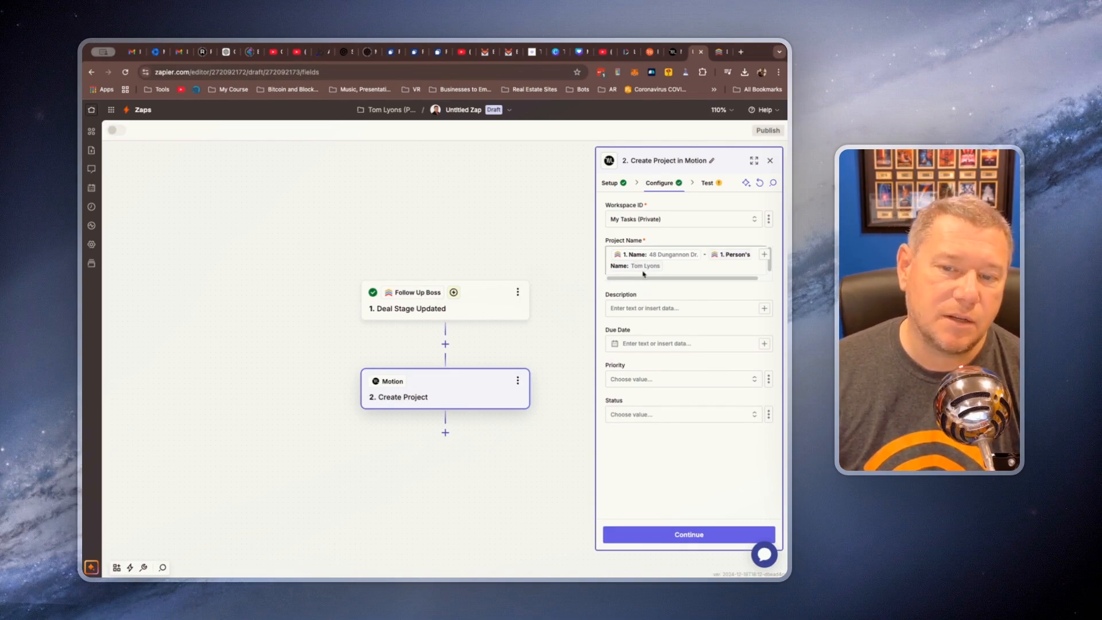
Map the project's due date to the trigger's Projected Close Date field
click(657, 309)
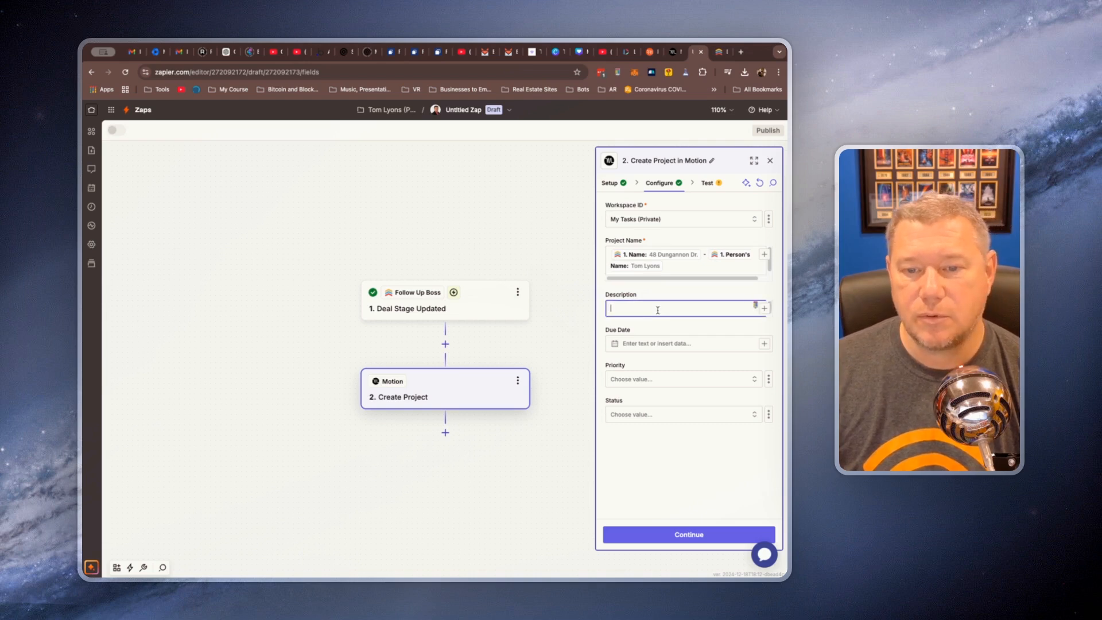
click(763, 343)
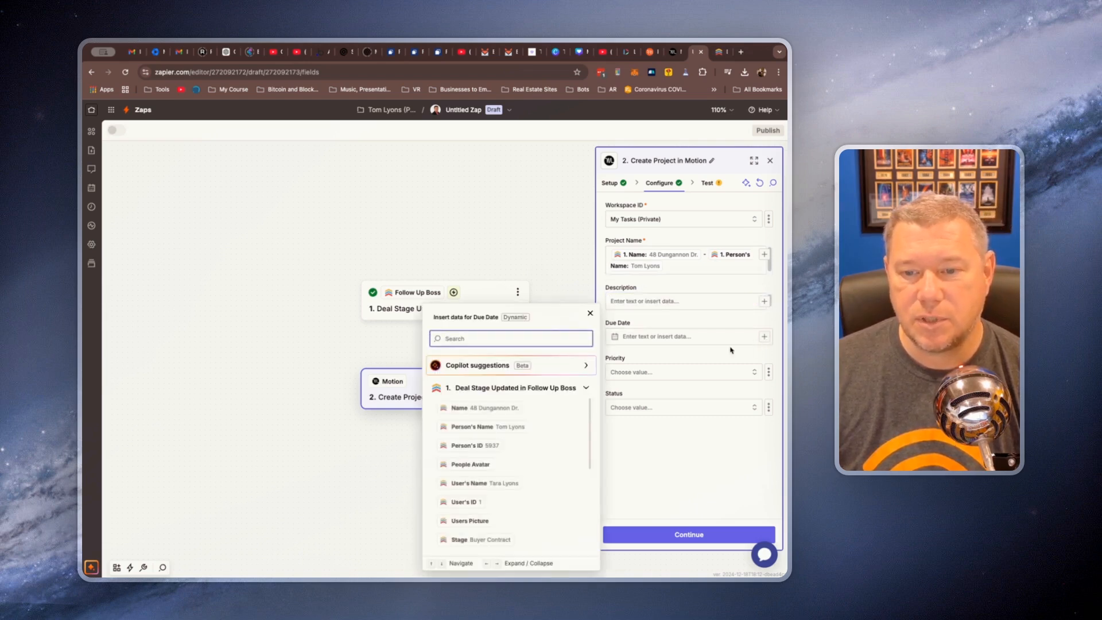
scroll(493, 471, down, 3)
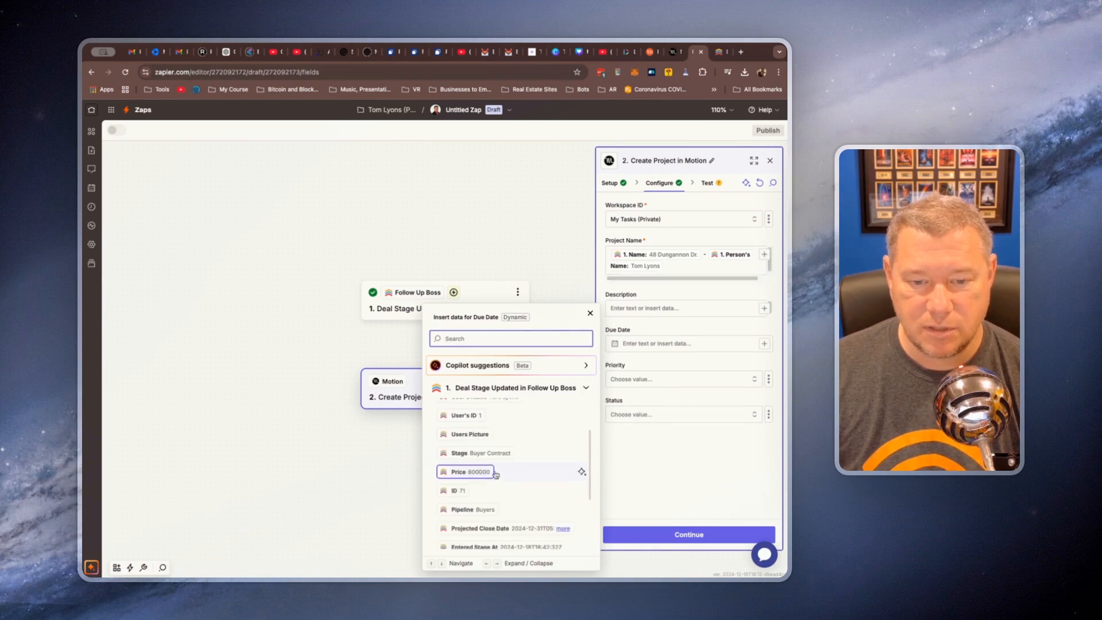
scroll(495, 474, down, 3)
click(508, 443)
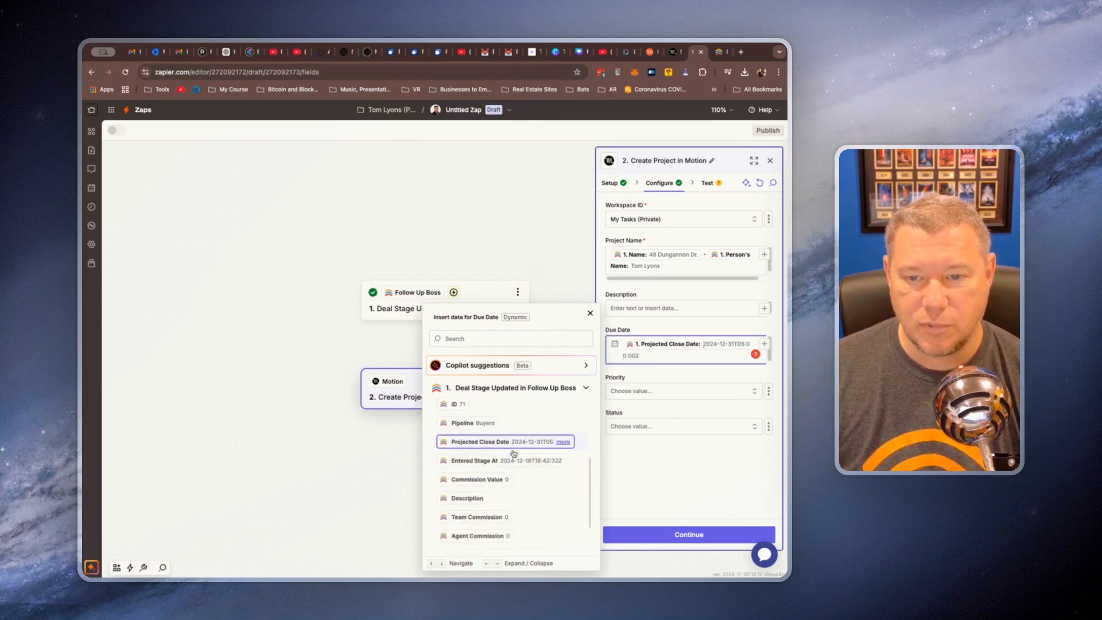
click(701, 475)
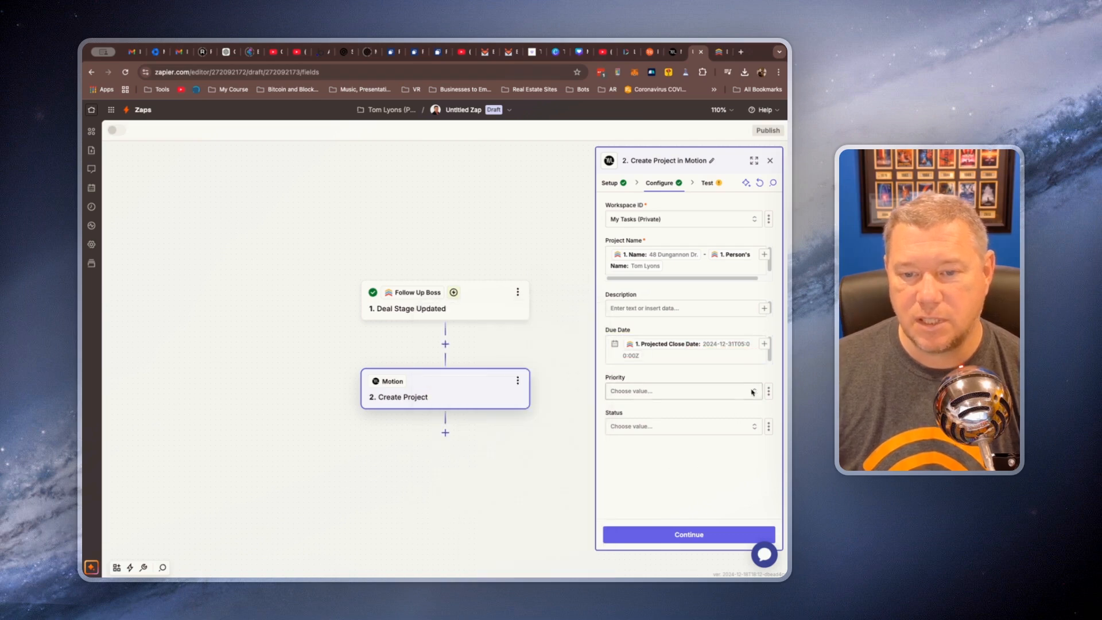
Set the Motion project's priority to MEDIUM and its status to In Progress
click(733, 392)
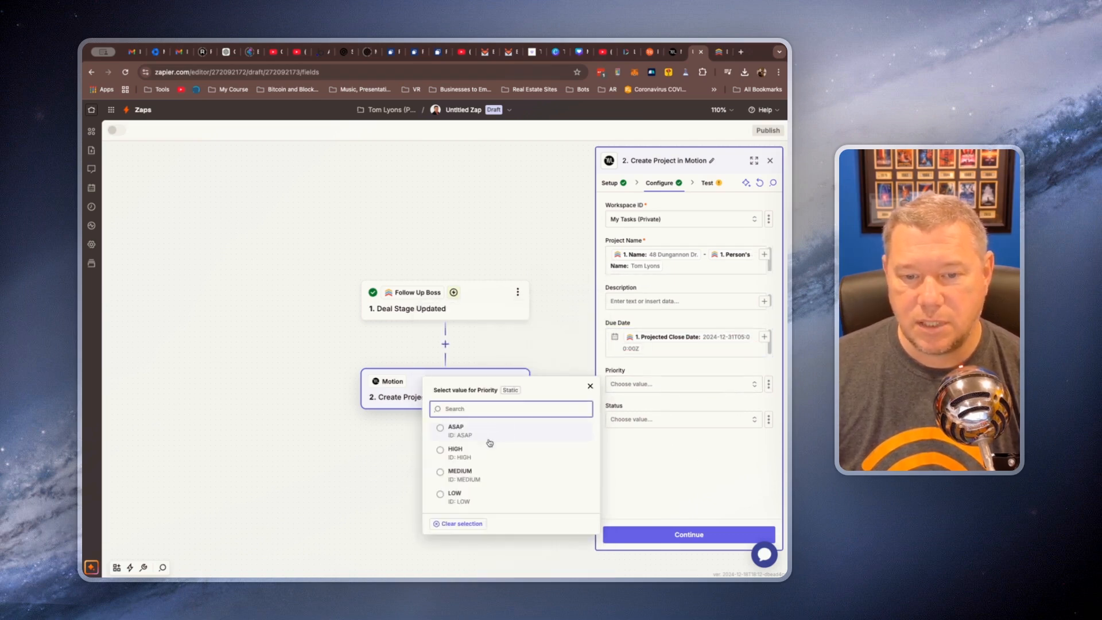
click(488, 466)
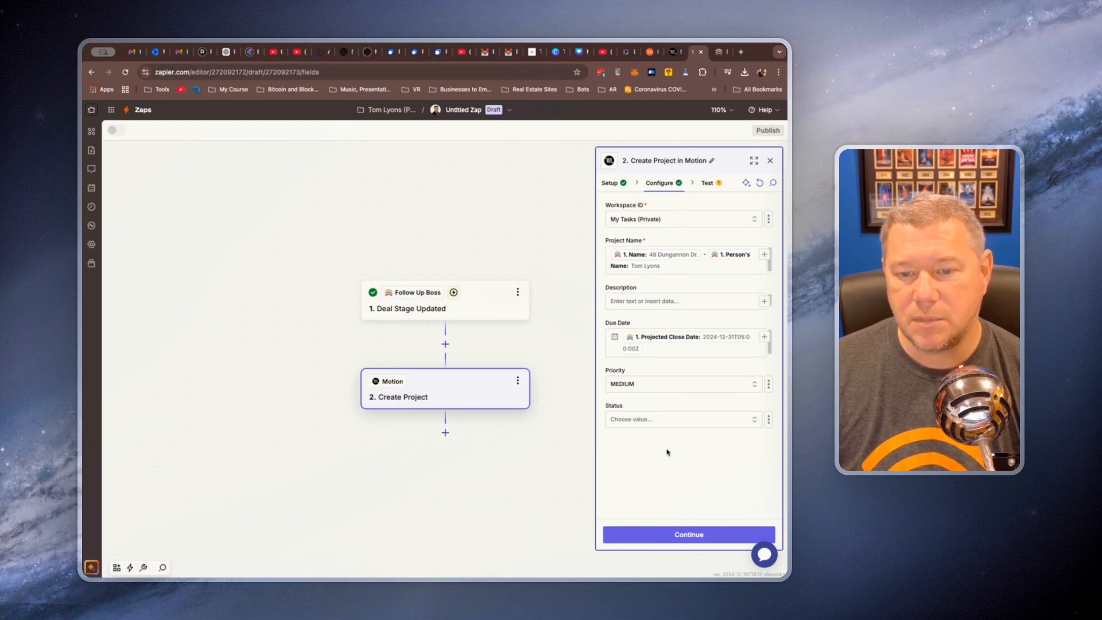
click(664, 420)
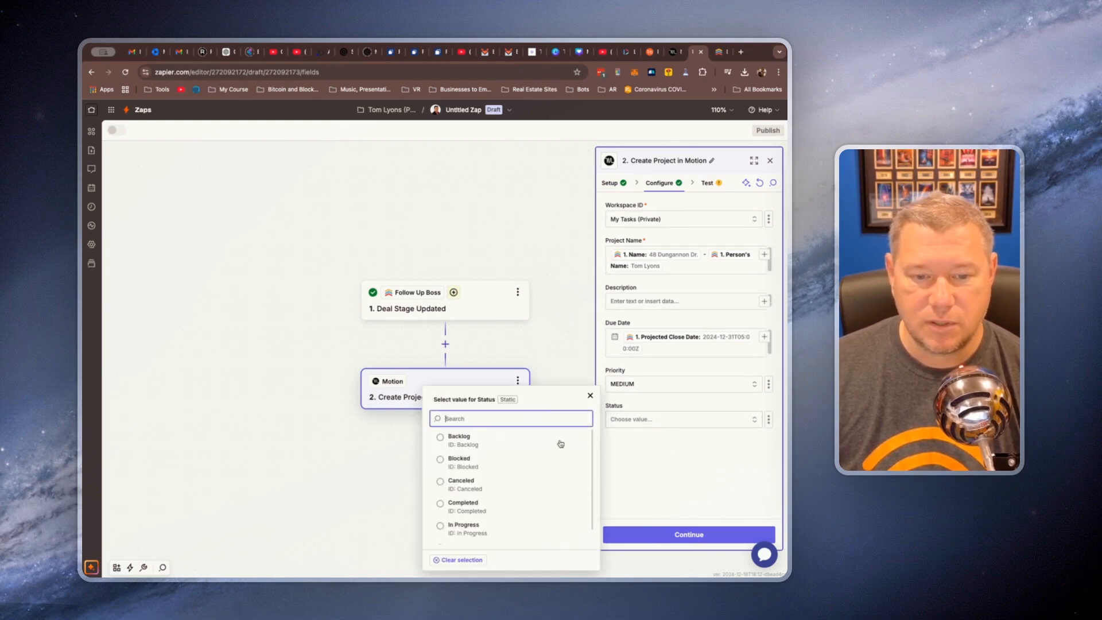
scroll(509, 481, down, 1)
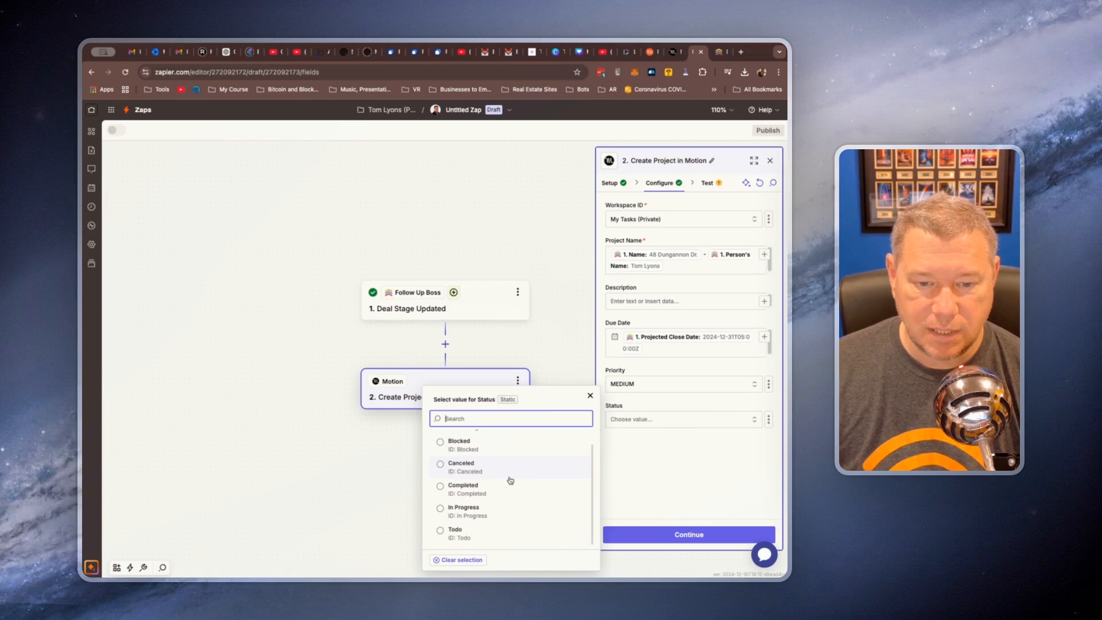
click(443, 511)
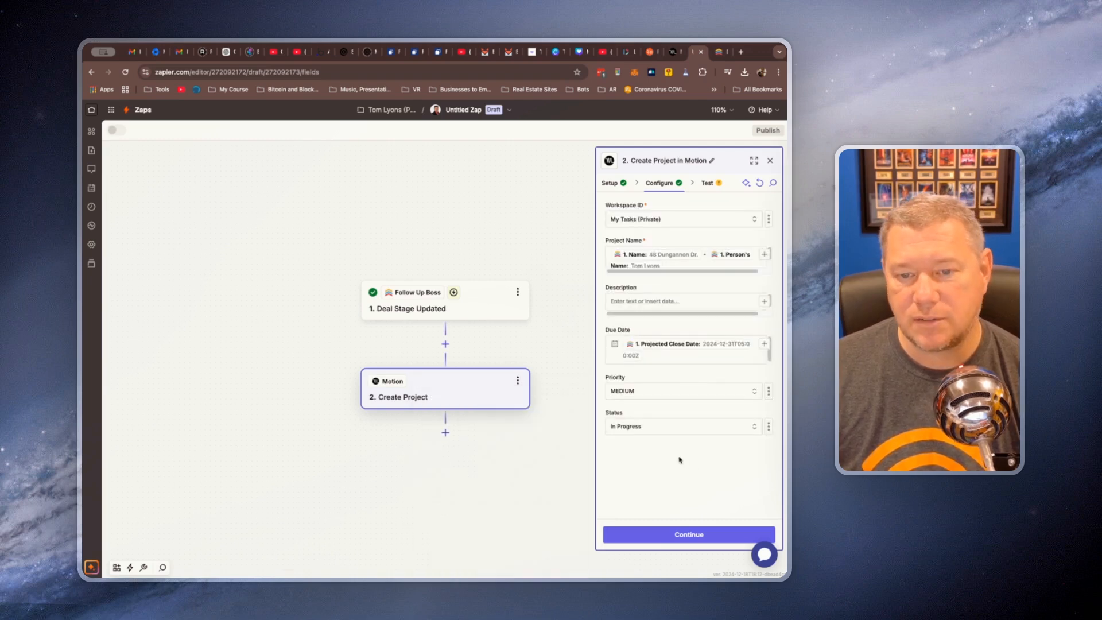
Finish configuring the Create Project action, test it by sending the sample project to Motion, and review the returned data
click(680, 539)
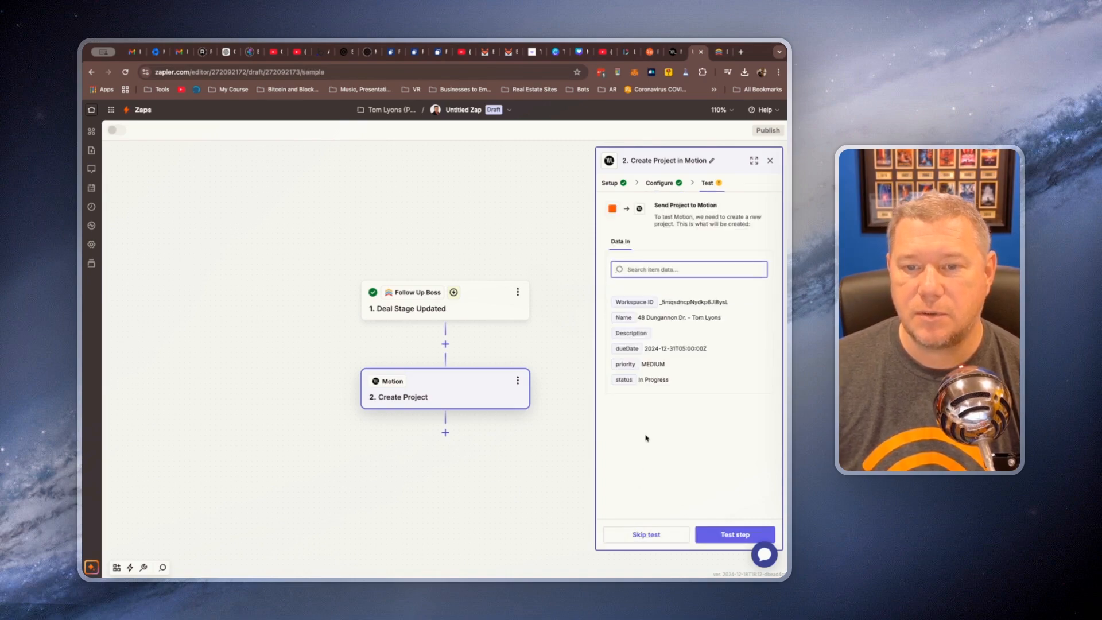
click(735, 537)
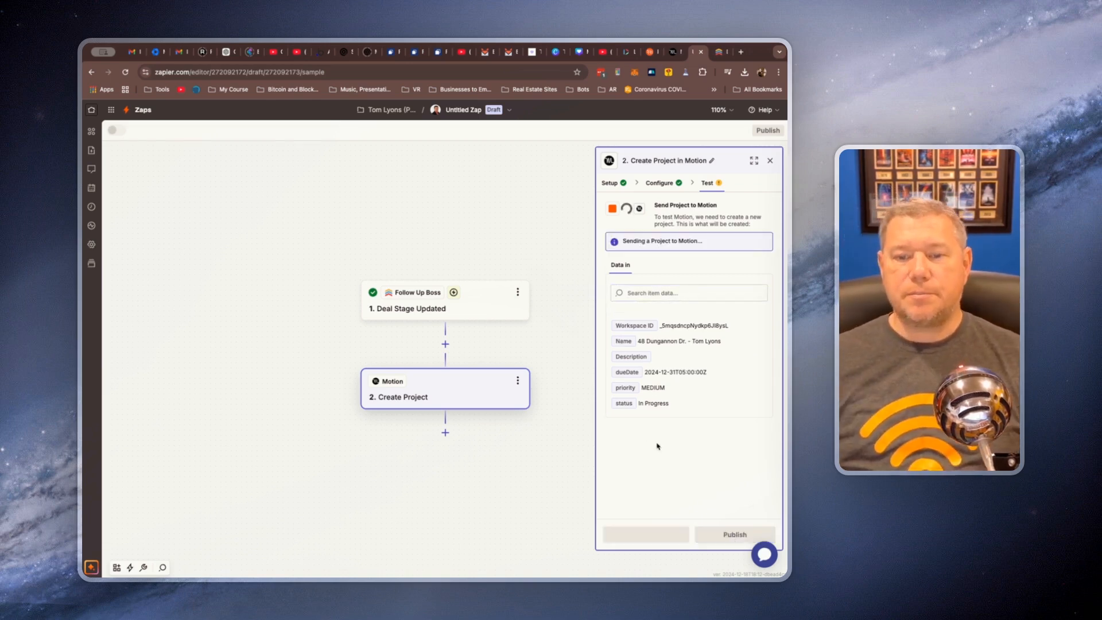
scroll(707, 401, down, 5)
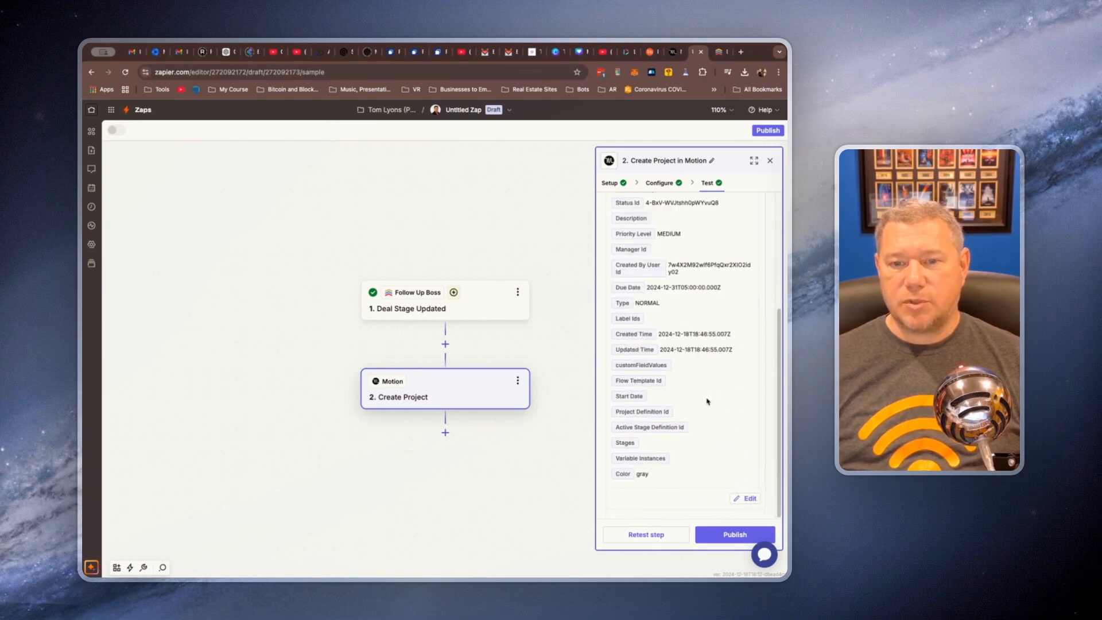
scroll(688, 366, up, 5)
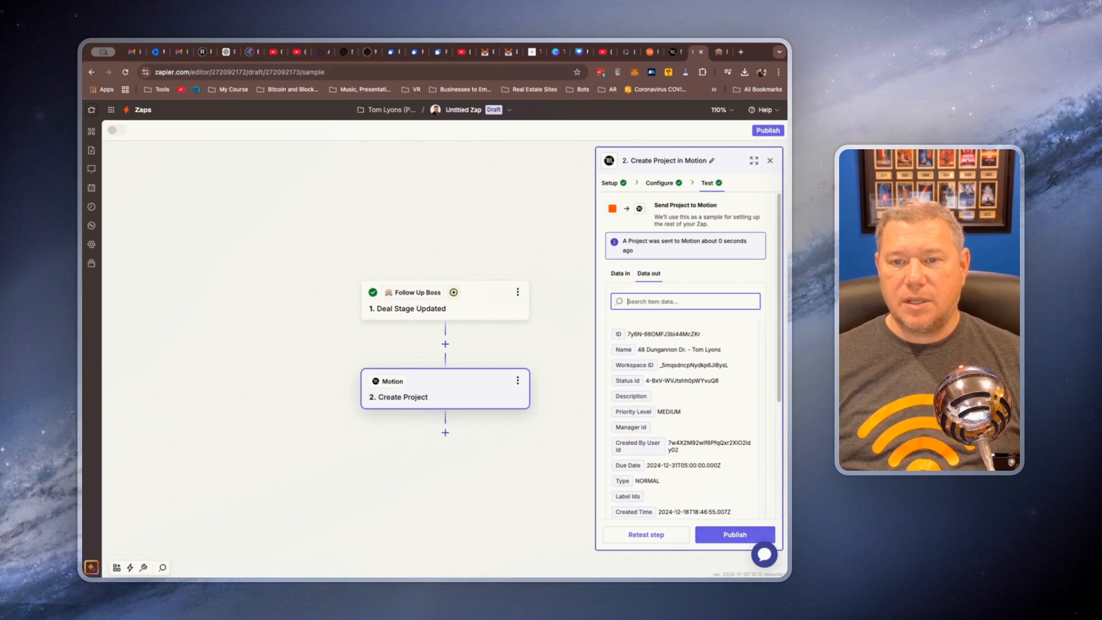
Switch to Motion and open the test project under My Tasks (Private) to examine its tasks
click(672, 51)
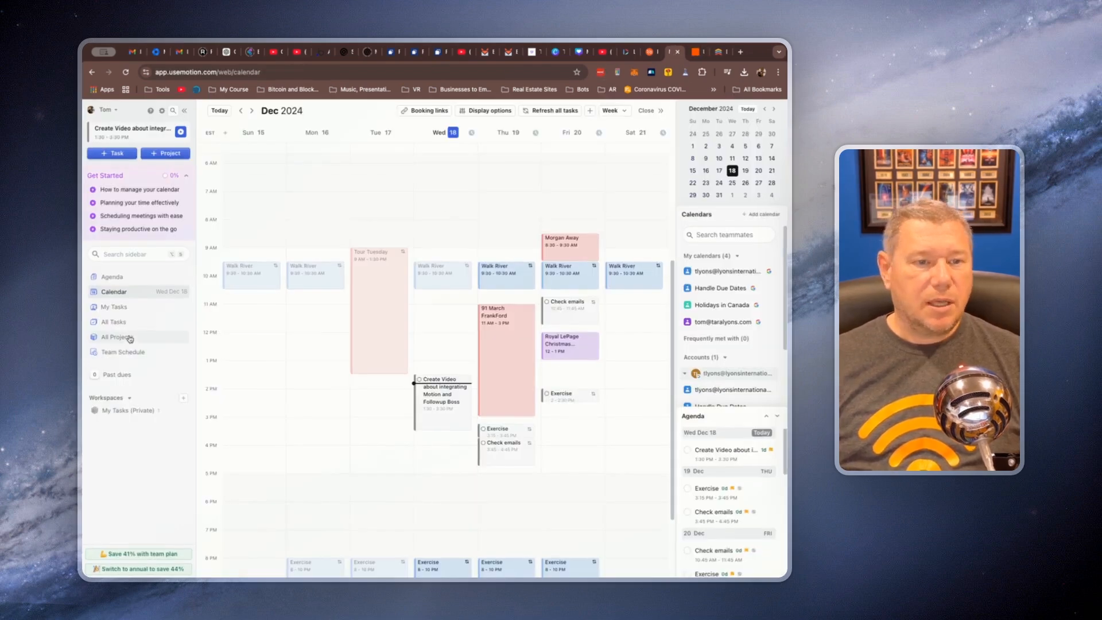
click(132, 426)
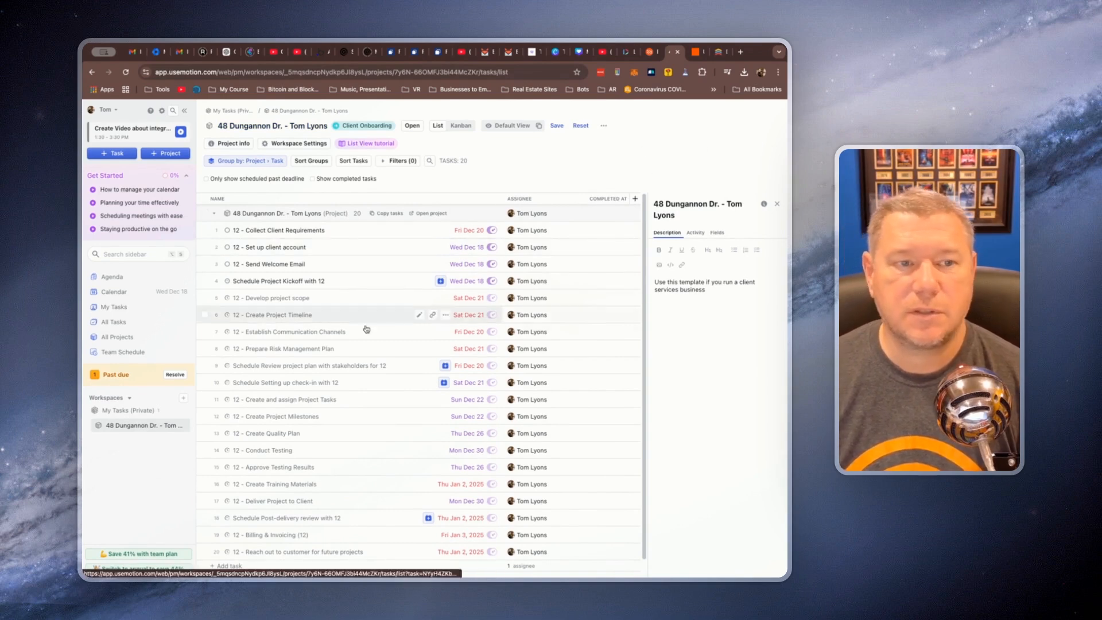
Return to Zapier and publish the Zap with its Follow Up Boss trigger and Motion Create Project action
click(718, 54)
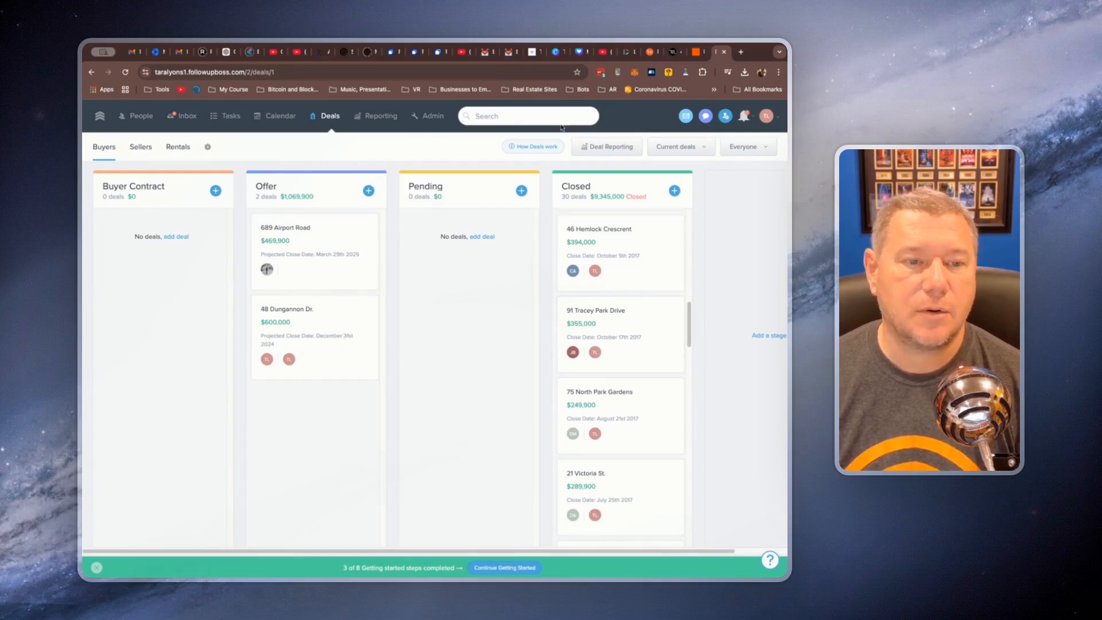
click(695, 53)
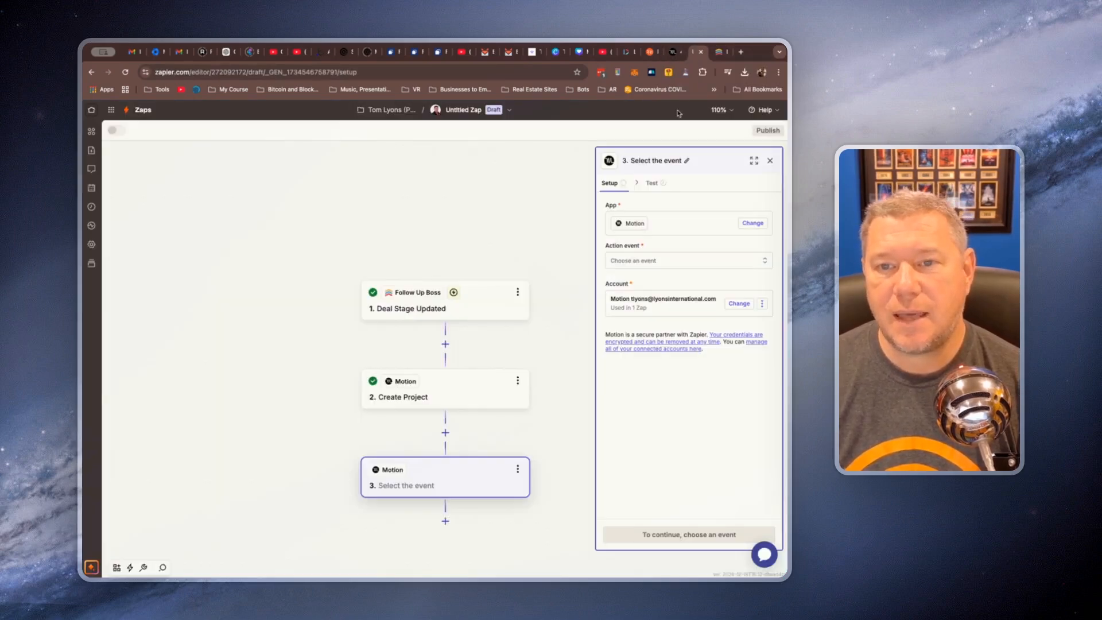
click(769, 131)
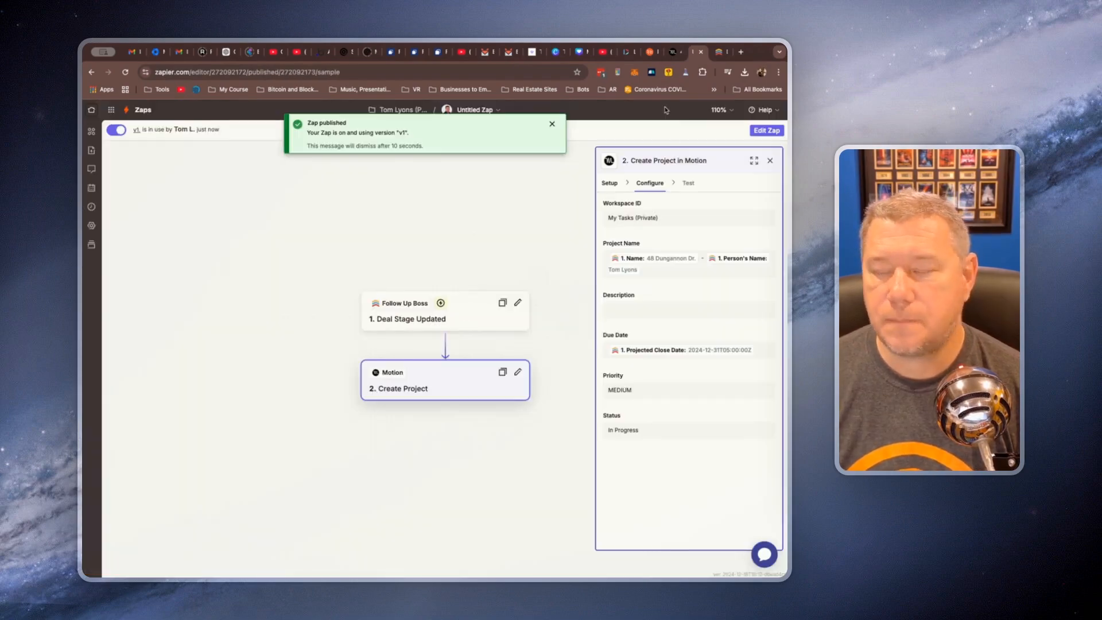
Switch to Follow Up Boss and start a new Buyer Contract deal named with the property's street address, priced at $500,000
click(719, 54)
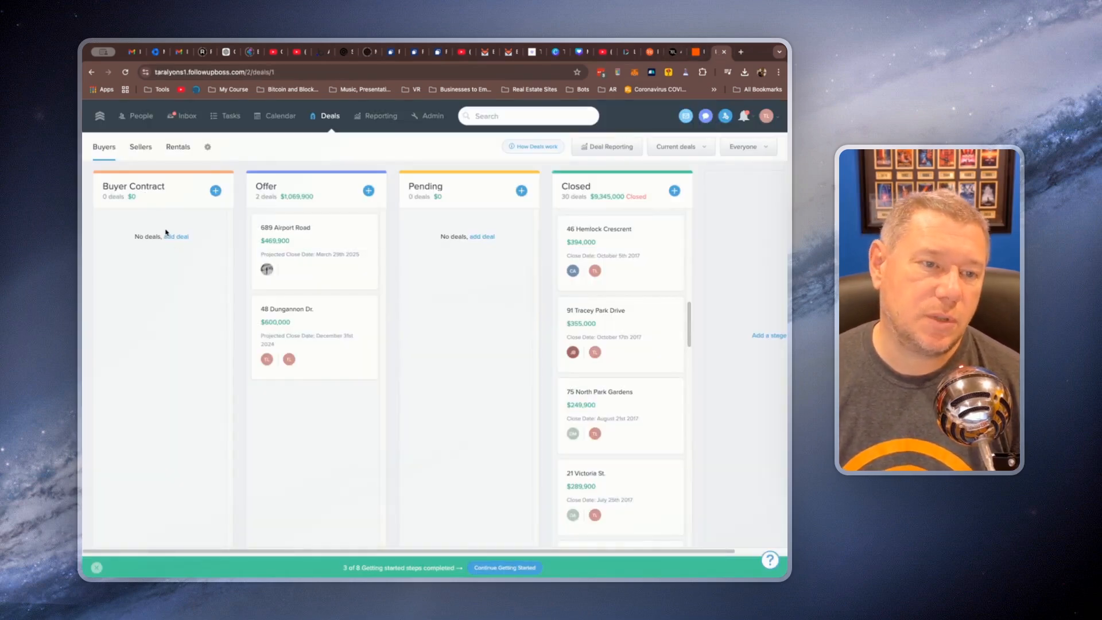
click(212, 193)
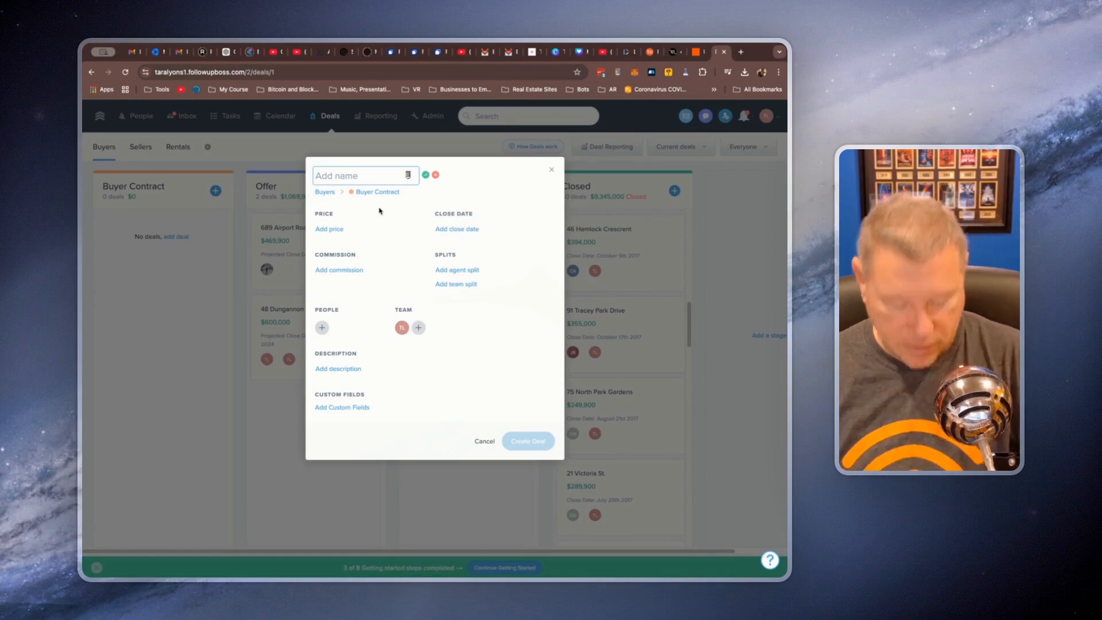
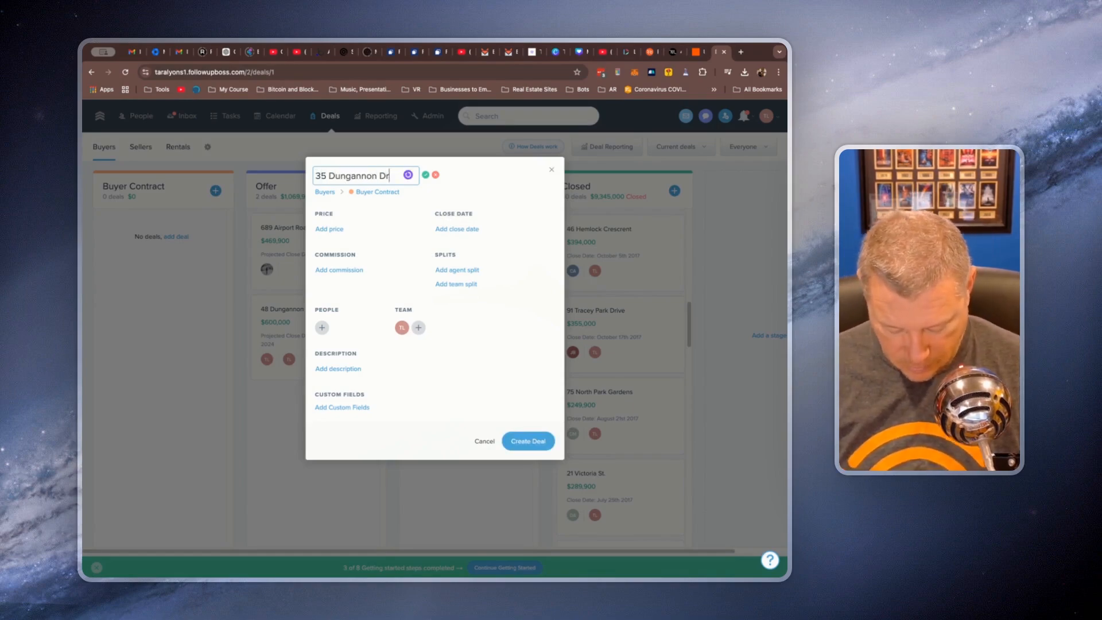
click(337, 229)
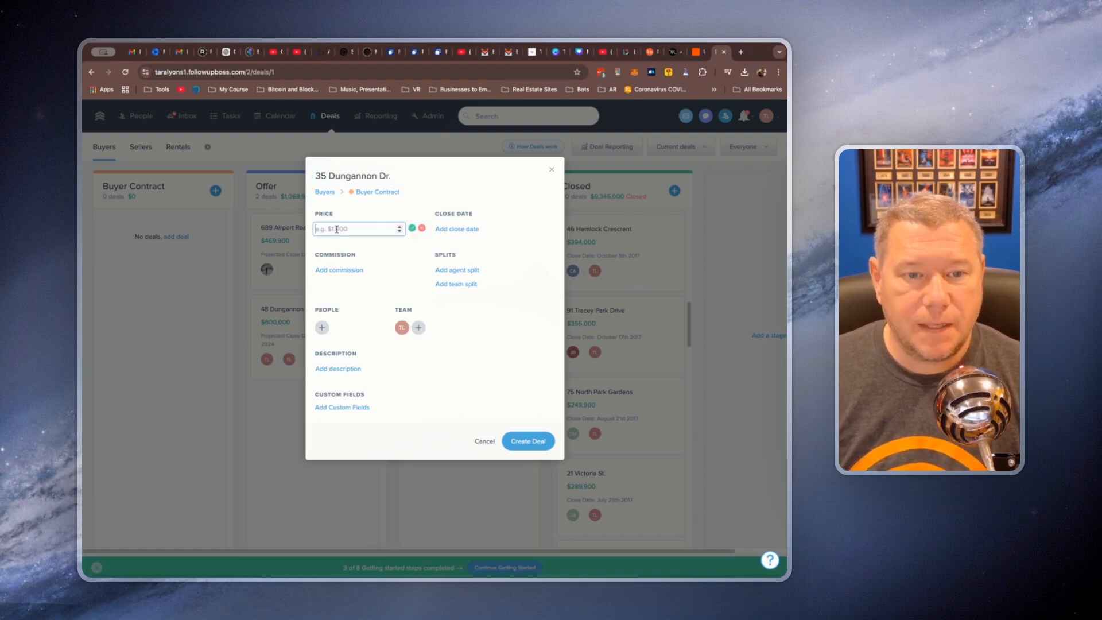
text(5)
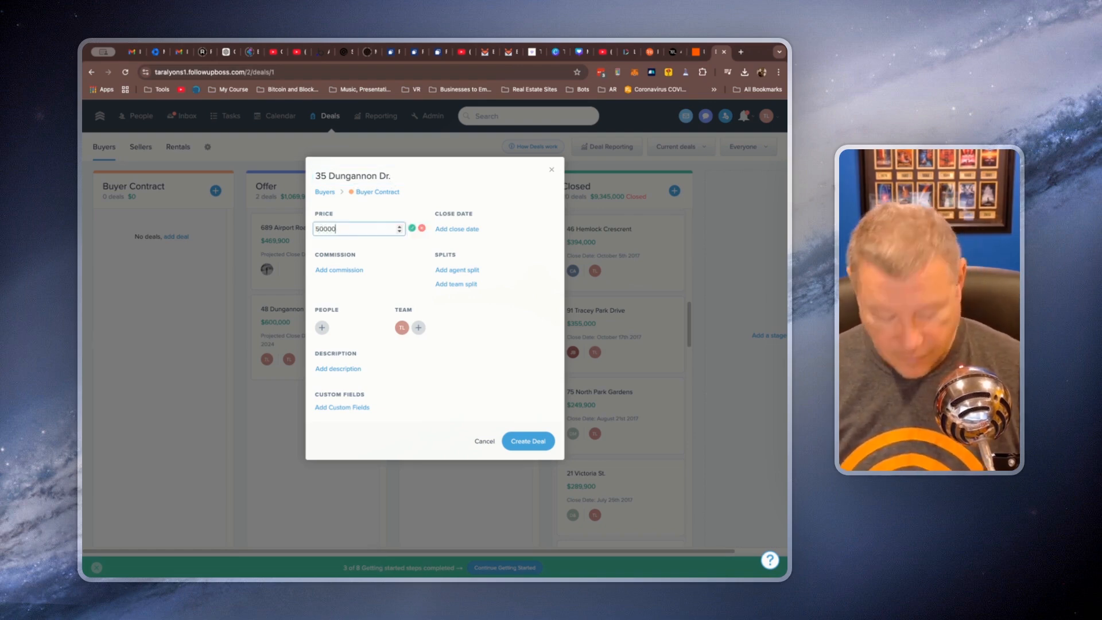
text(00,000)
Set the new deal's close date to 01/02/2025
click(438, 230)
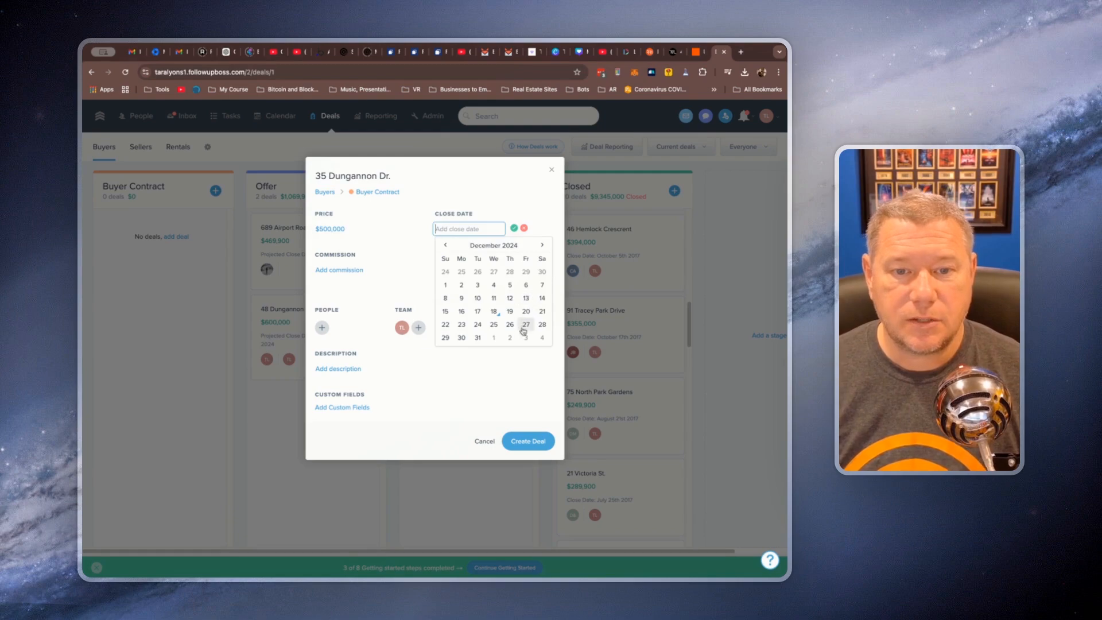
click(541, 247)
click(509, 272)
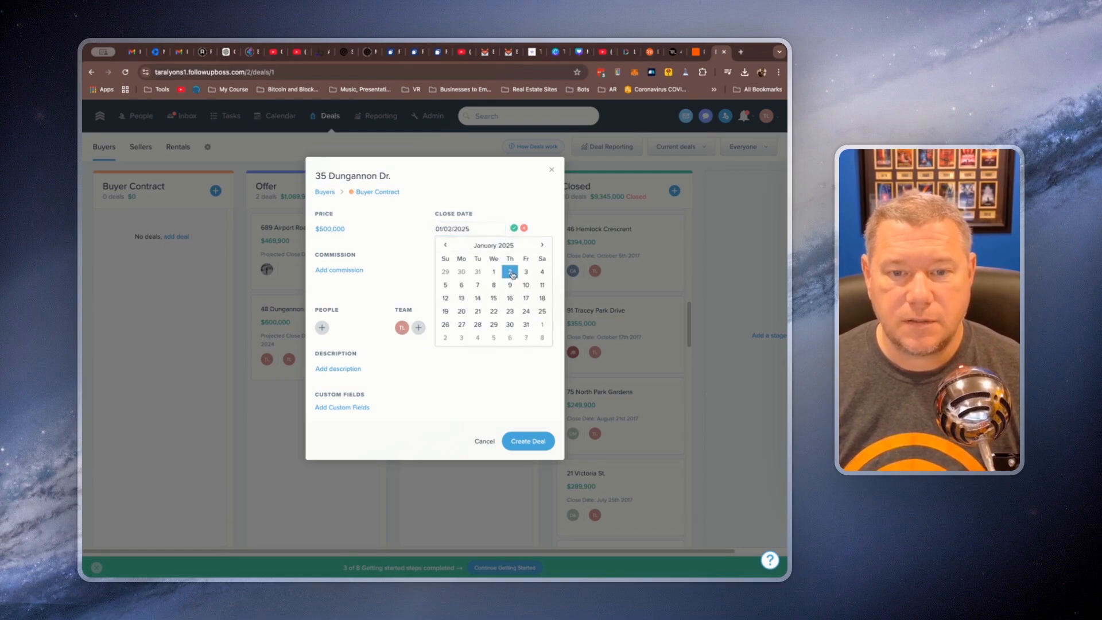
click(514, 229)
Set the deal's commission as a percentage of 2.5%
click(356, 270)
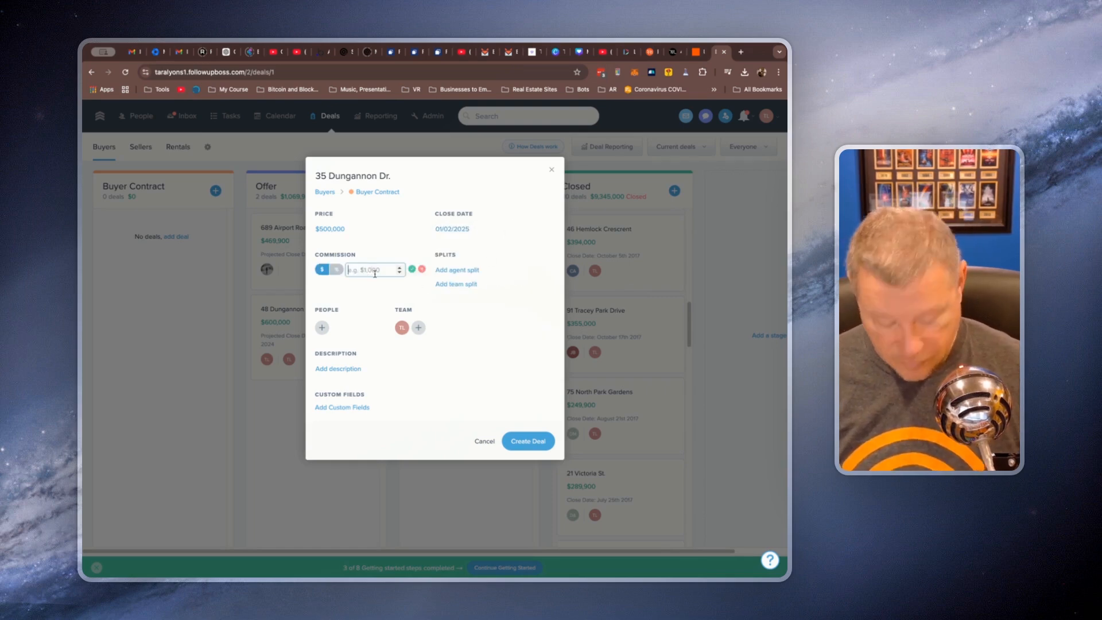
click(336, 269)
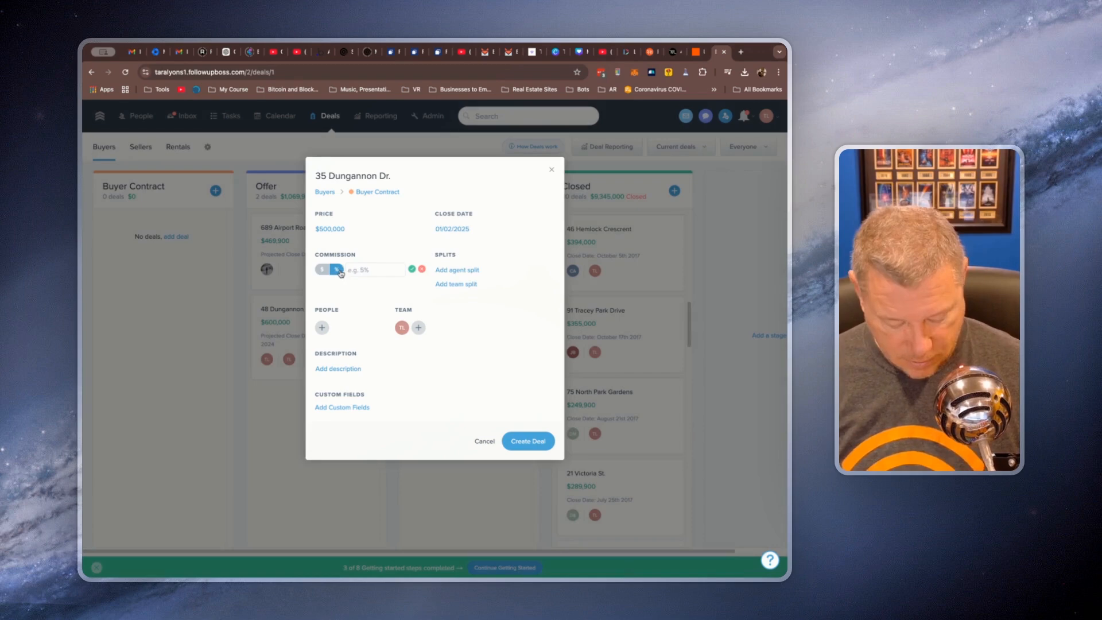
text(2.5)
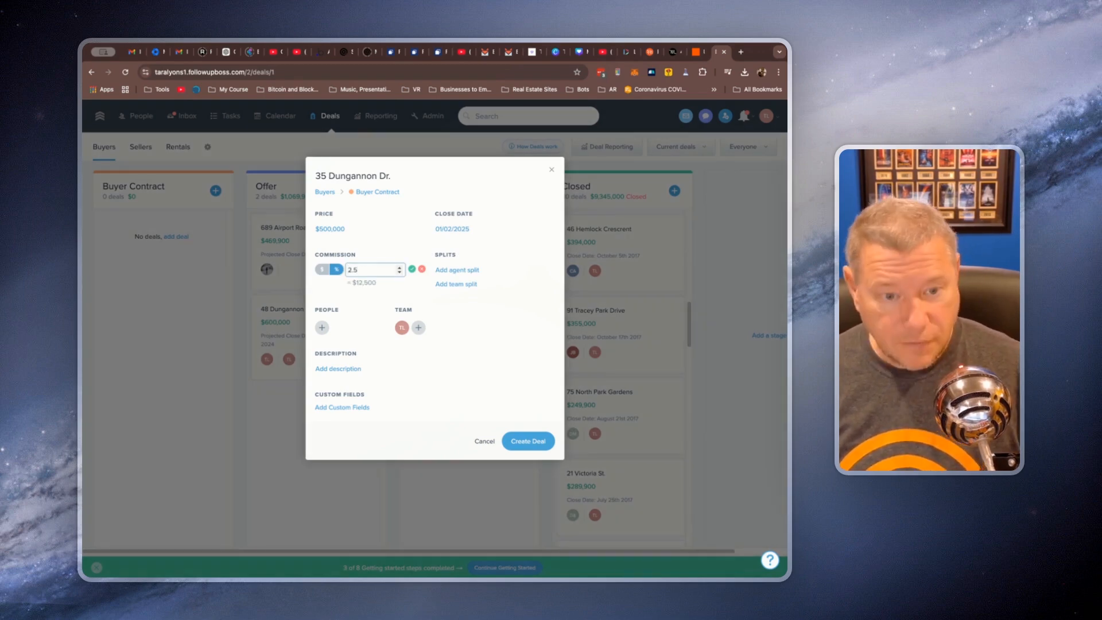
click(411, 270)
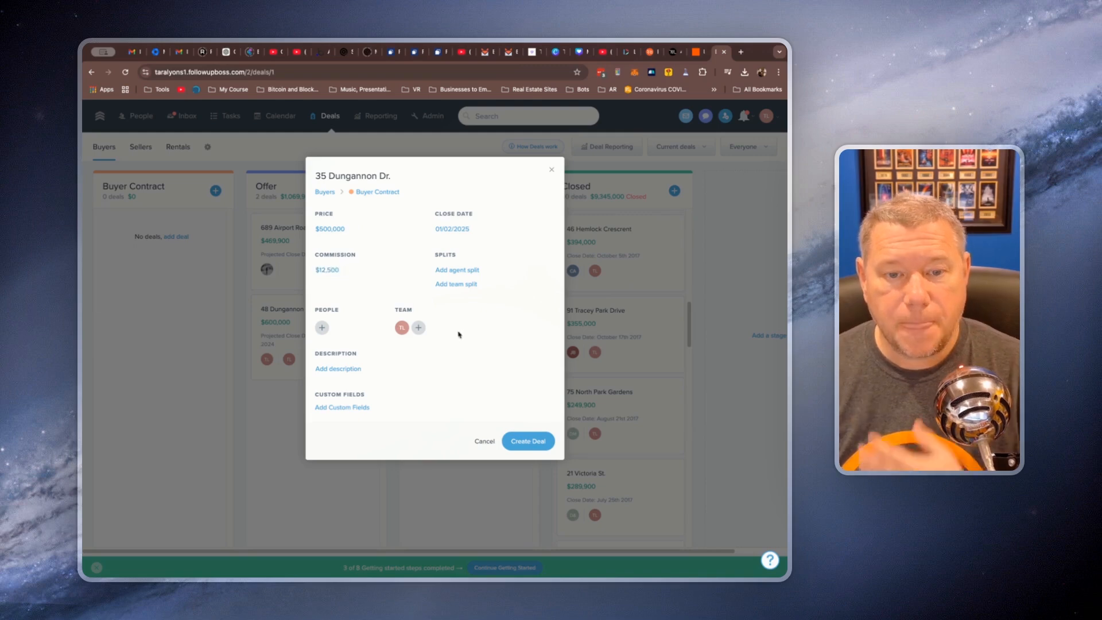
Search the contacts by first name and add the test client to the deal's people
click(322, 327)
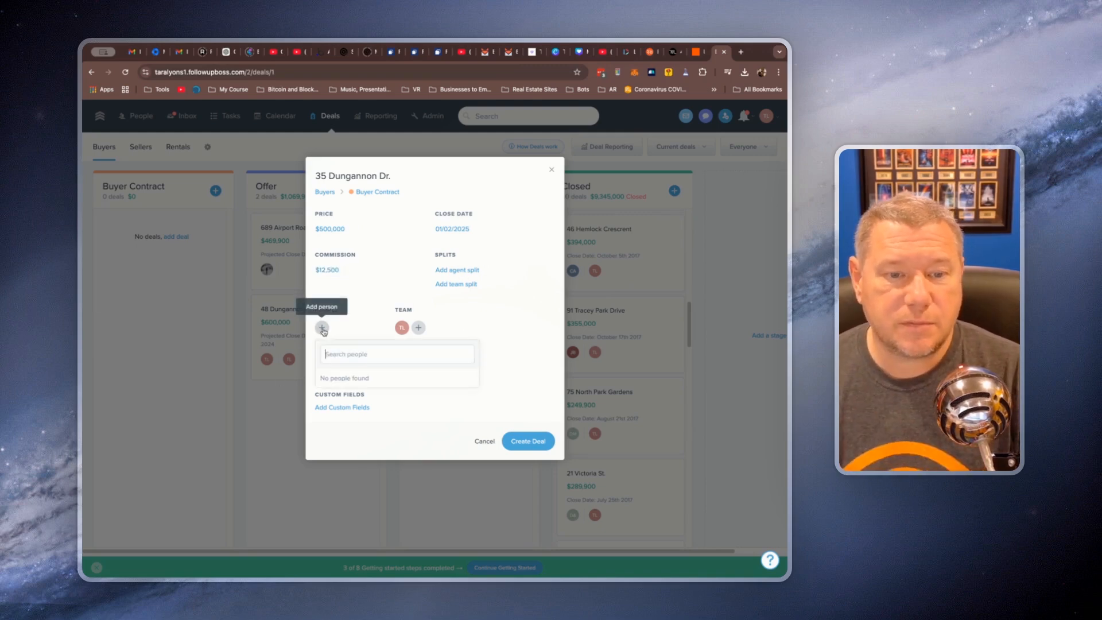
text(tom)
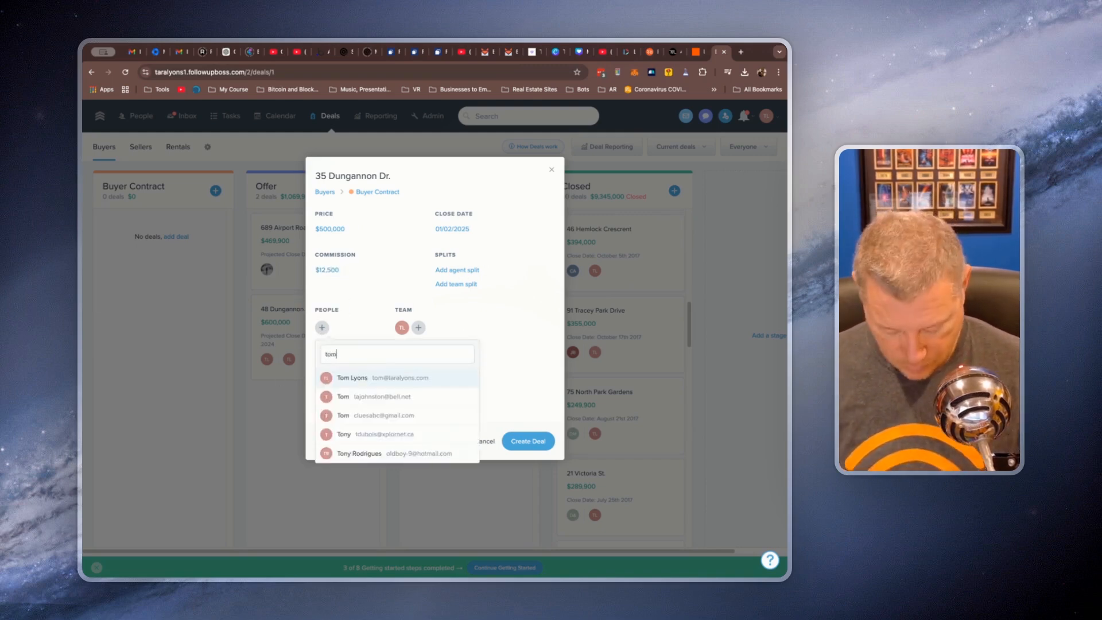
click(387, 455)
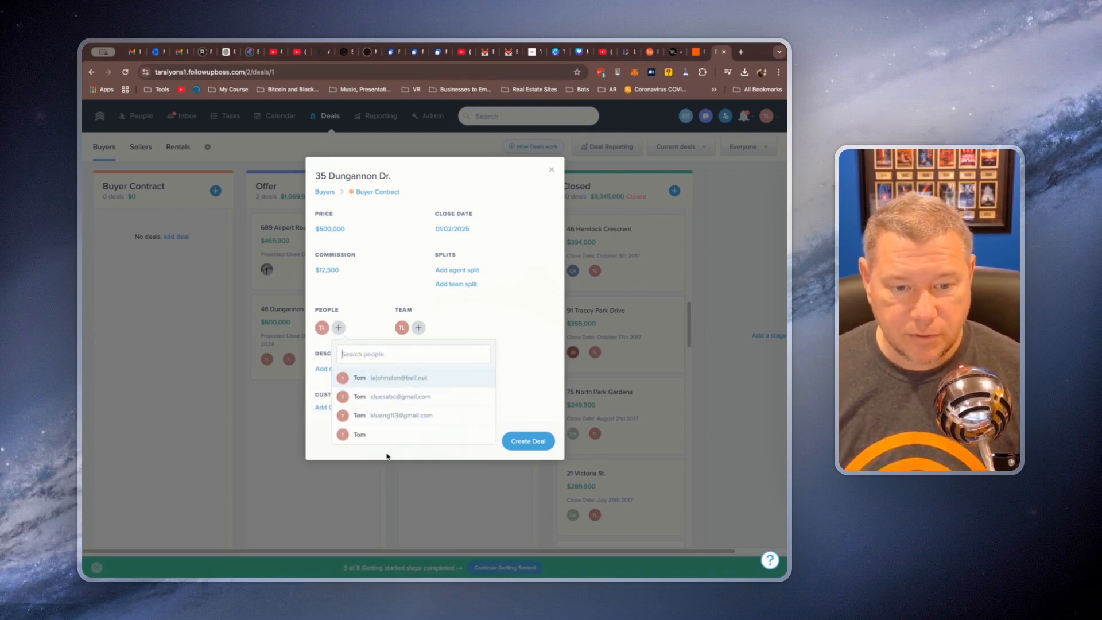
click(491, 319)
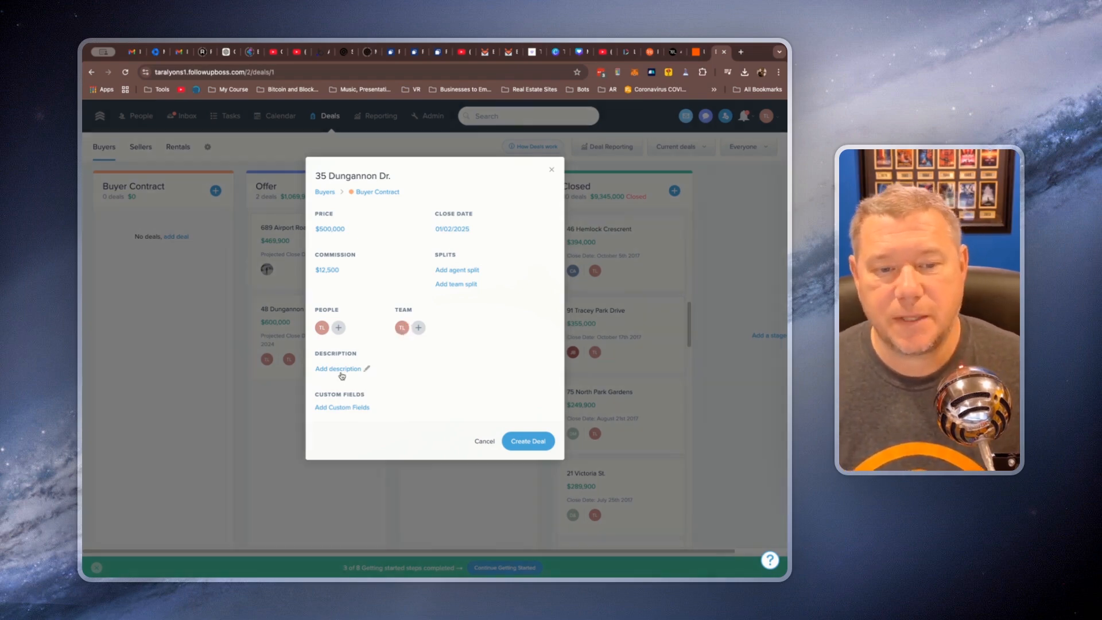
Leave the description empty and create the deal in the Buyer Contract stage
click(346, 370)
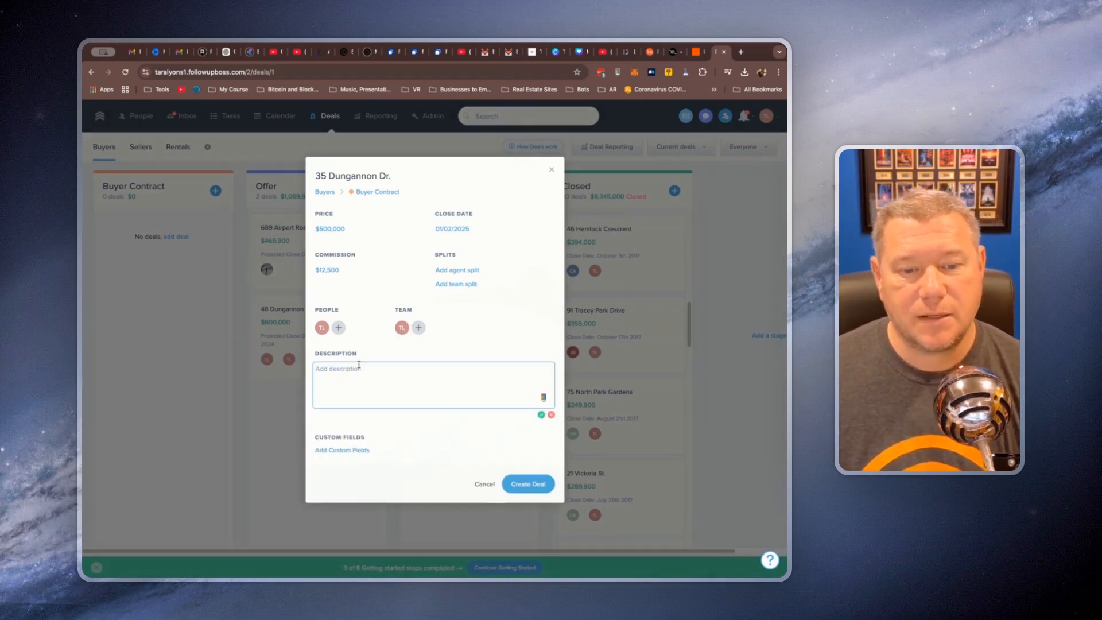
click(431, 455)
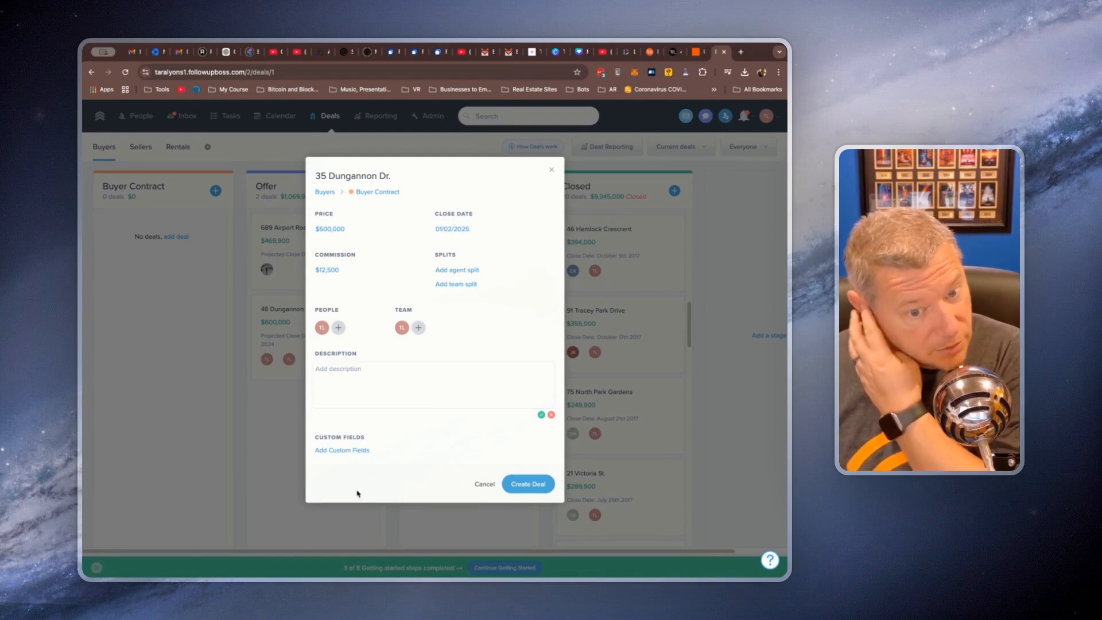
click(527, 488)
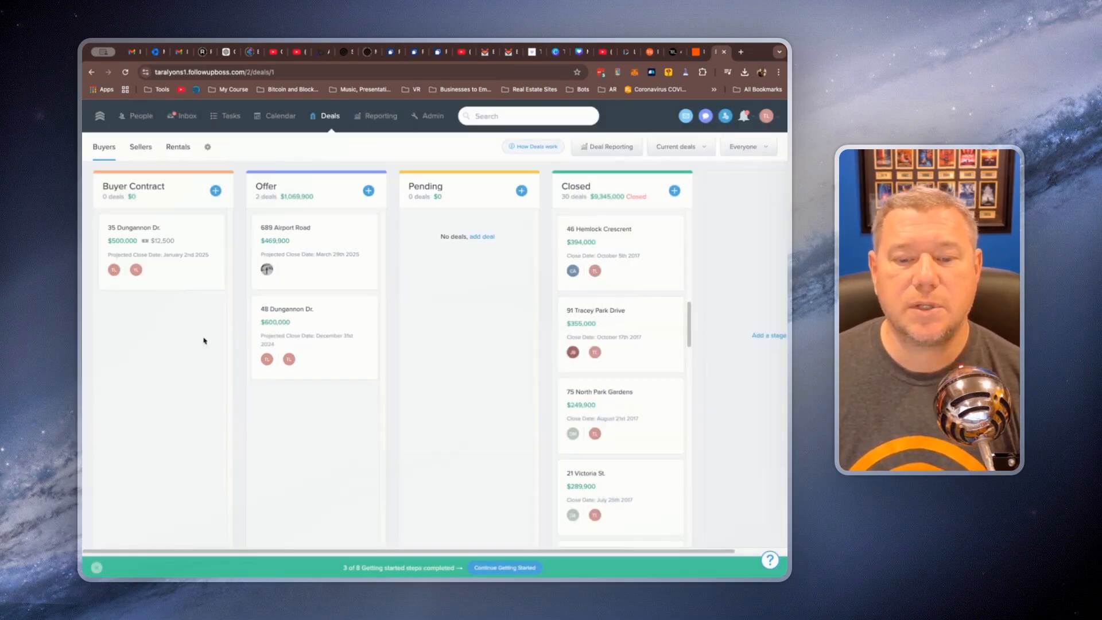
Switch to Motion, show the My Tasks (Private) workspace's task list, and collapse the existing test project
click(675, 52)
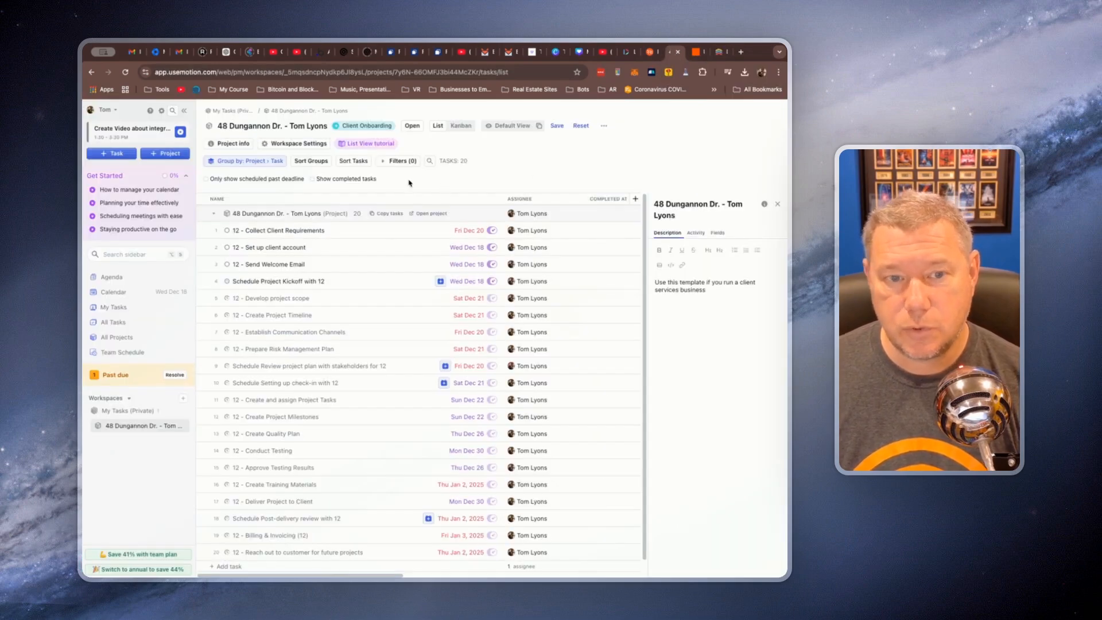
click(232, 111)
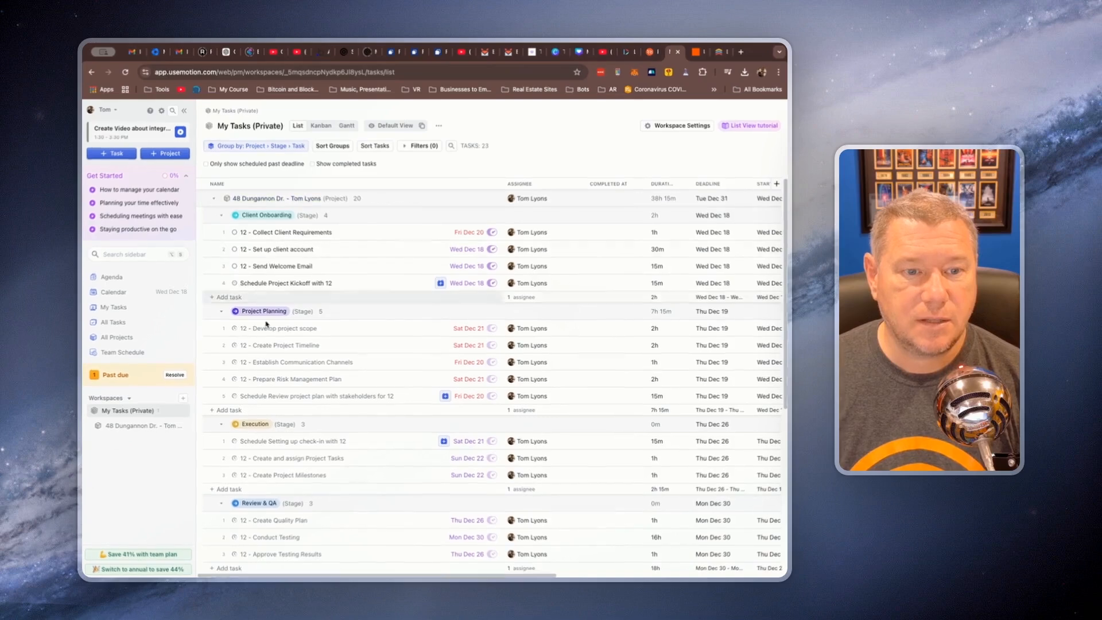
click(214, 199)
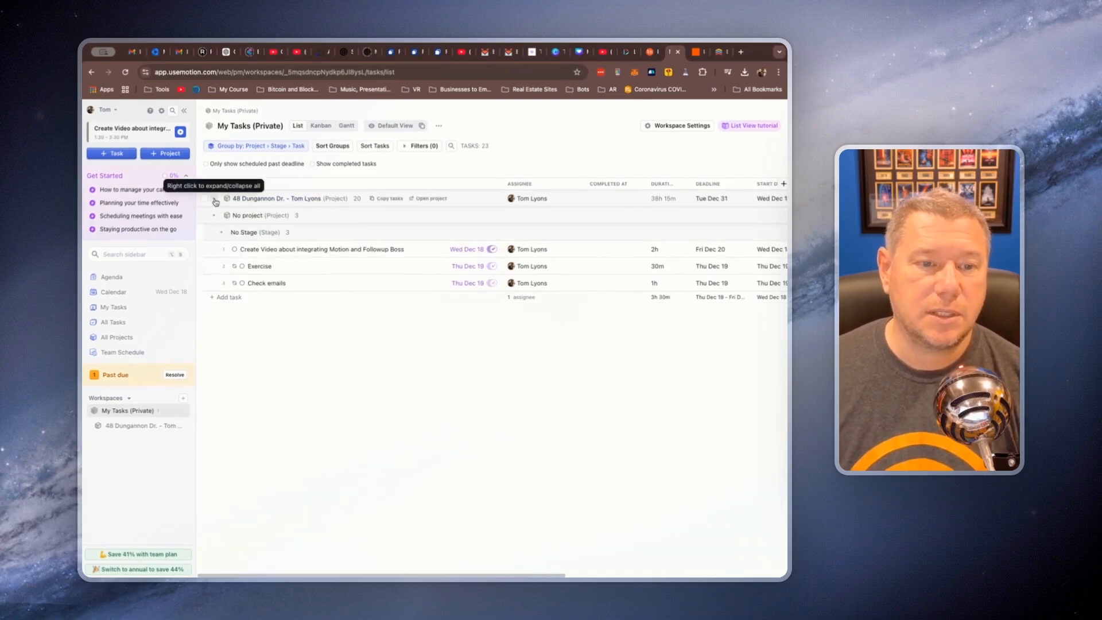
Collapse the No project group, switch to Follow Up Boss, and move the new test deal from Buyer Contract to Offer
click(214, 216)
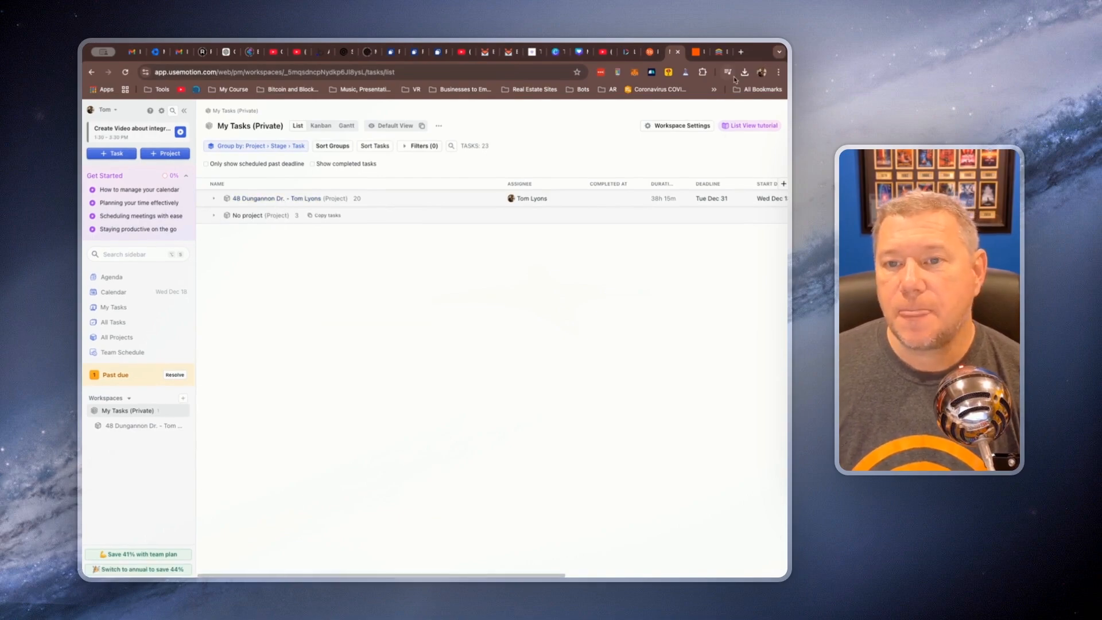
click(718, 52)
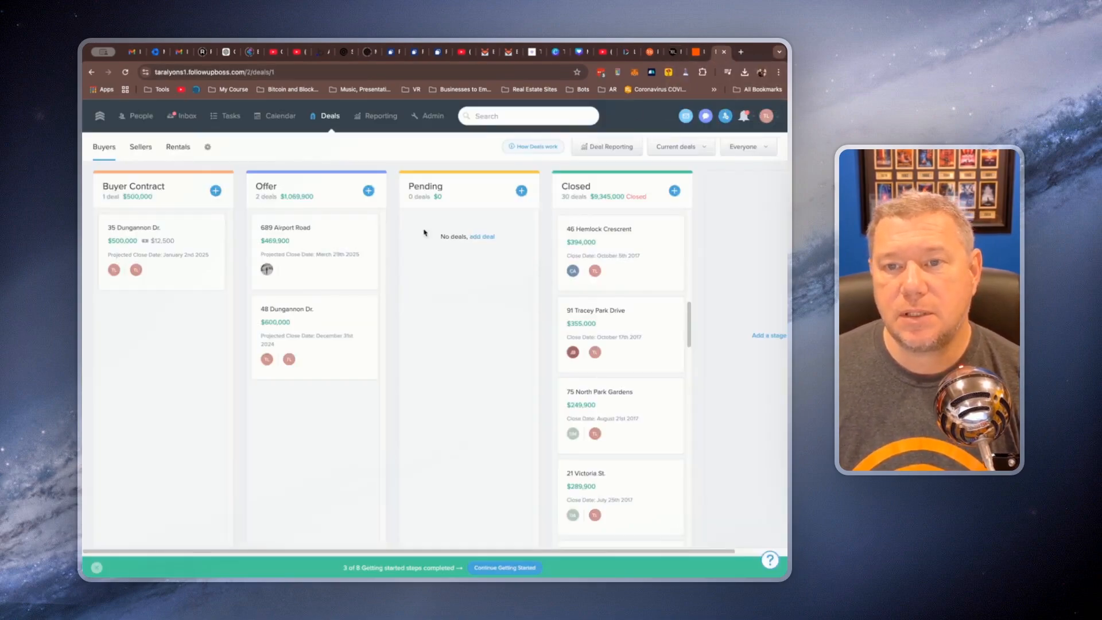
drag(156, 270, 300, 449)
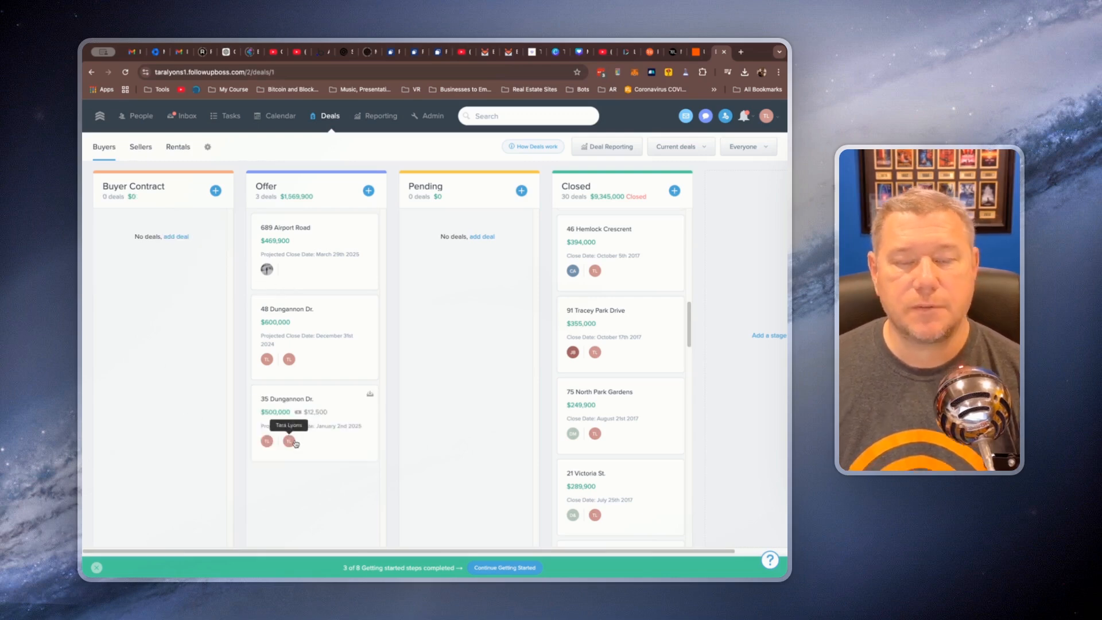
Switch to Motion, reload the My Tasks (Private) workspace, and open the project created for the new deal
click(672, 53)
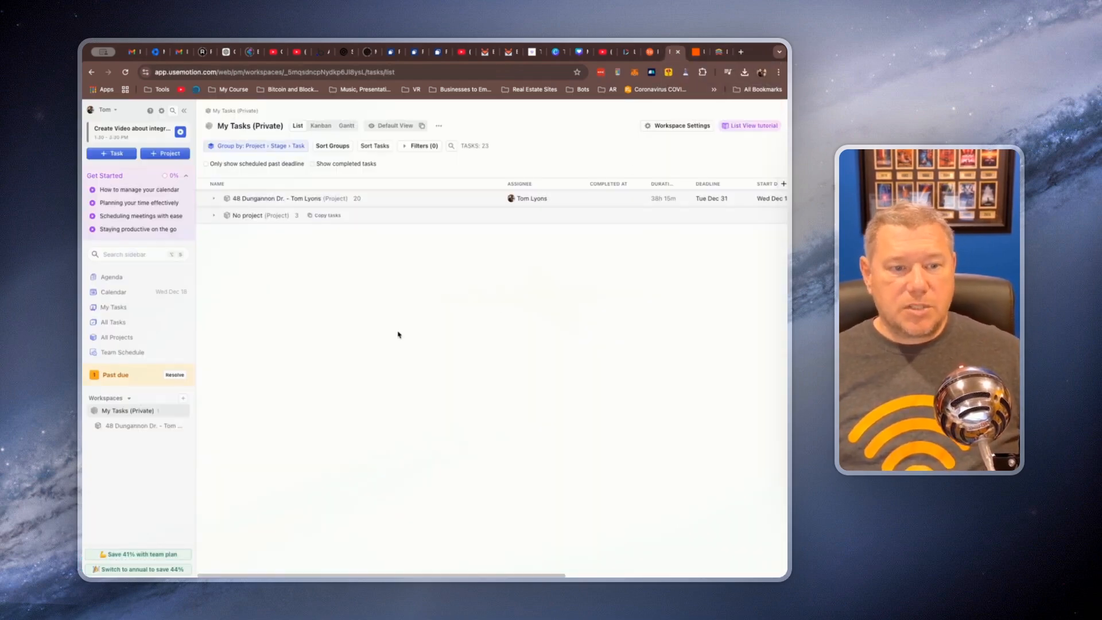
click(125, 72)
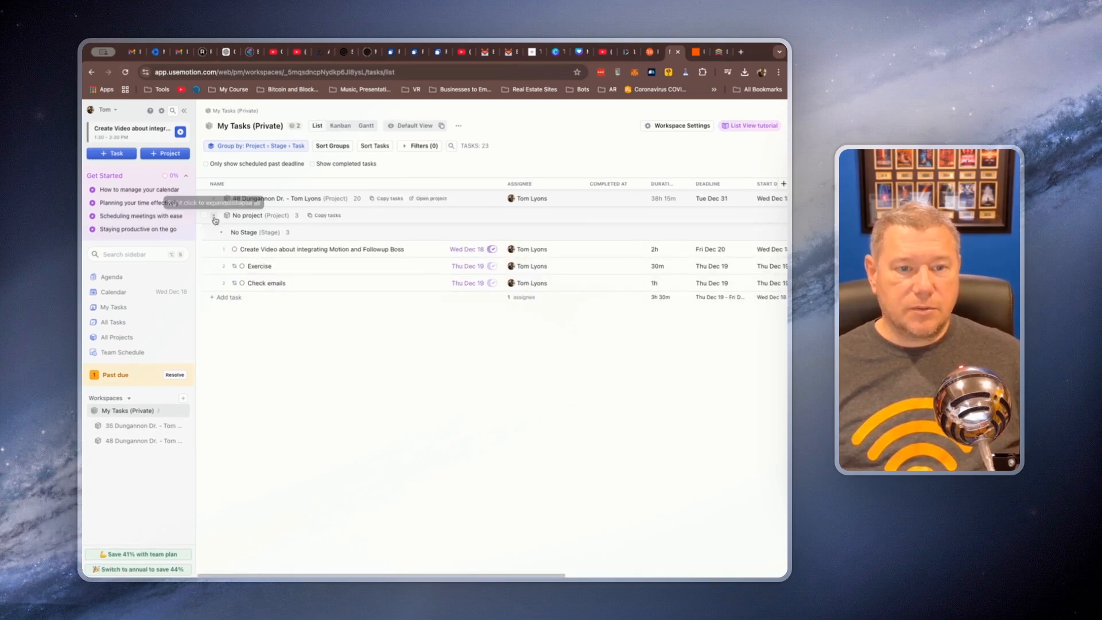
click(214, 217)
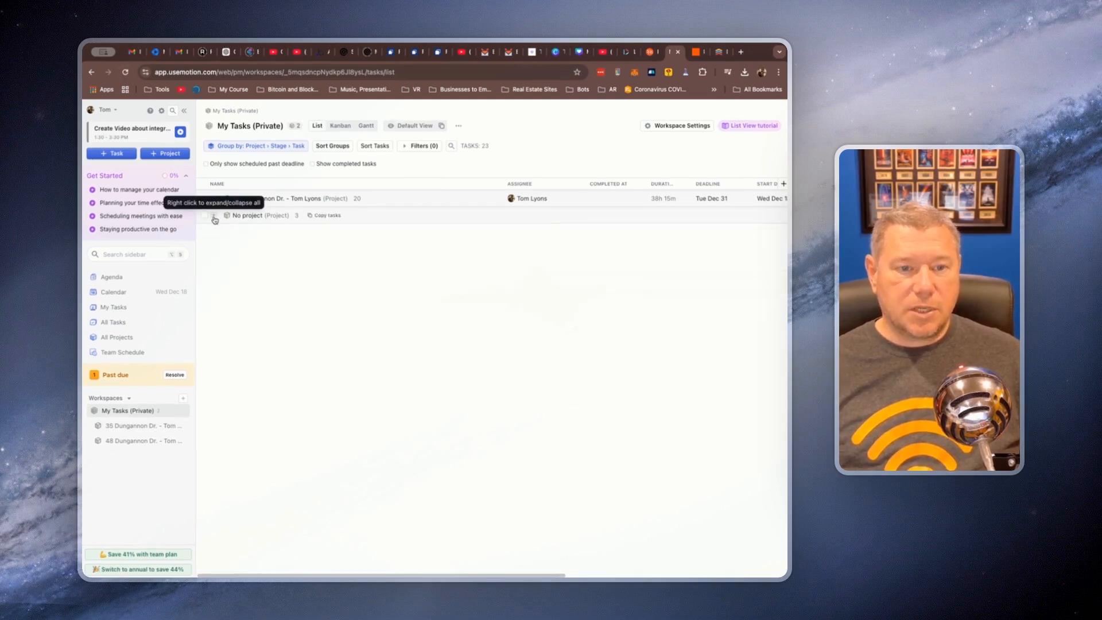
click(134, 427)
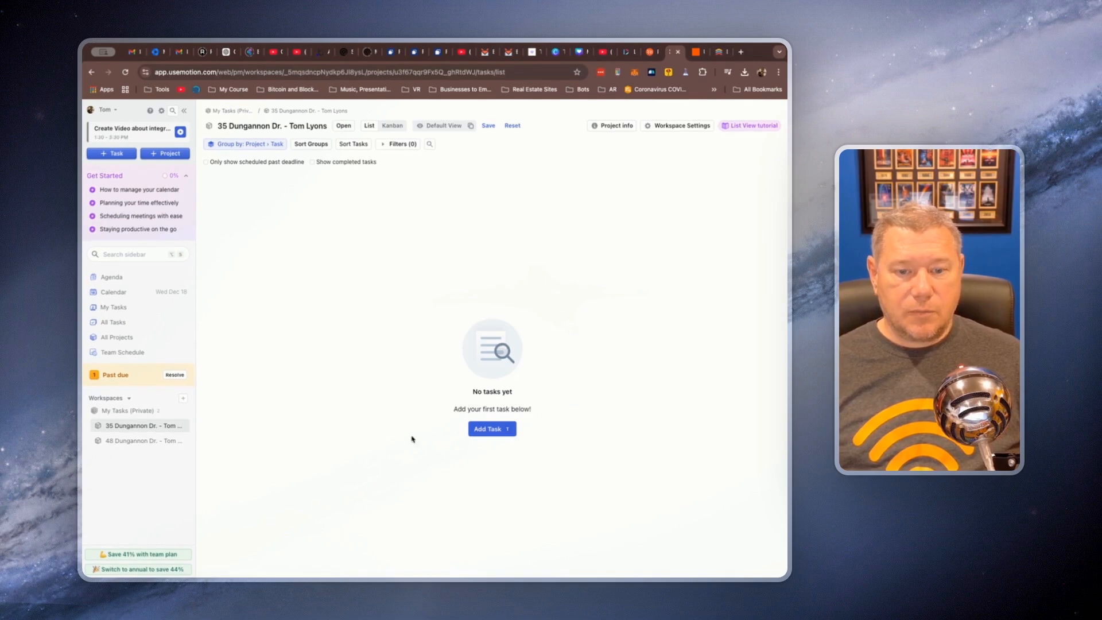
Open the new project's details and choose the Client Onboarding and Project Delivery template for it
click(284, 124)
click(213, 193)
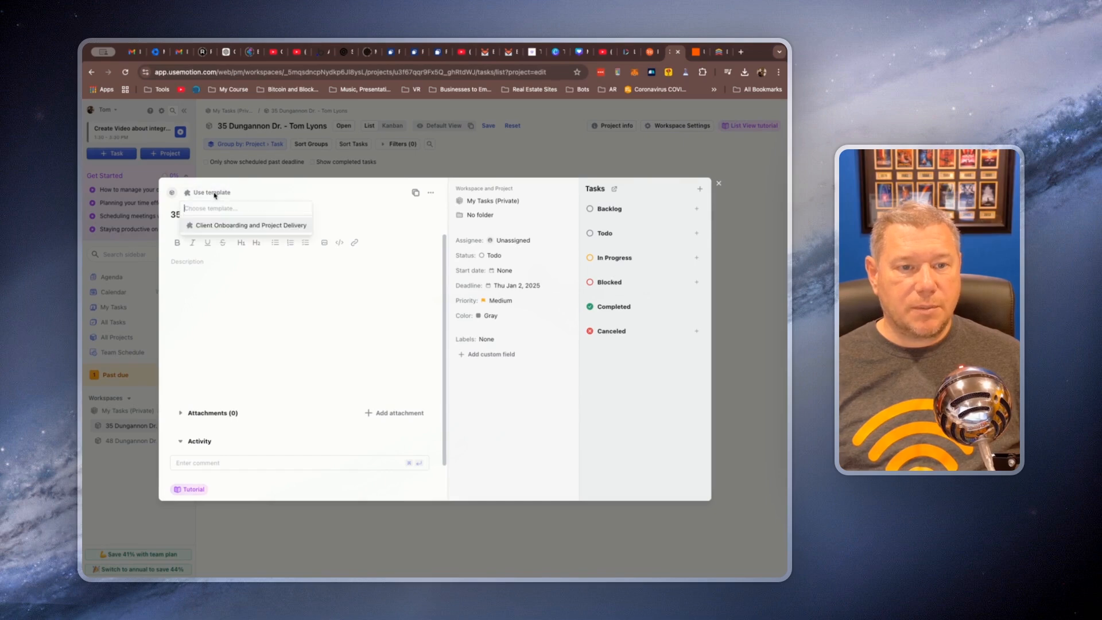
click(223, 227)
click(516, 363)
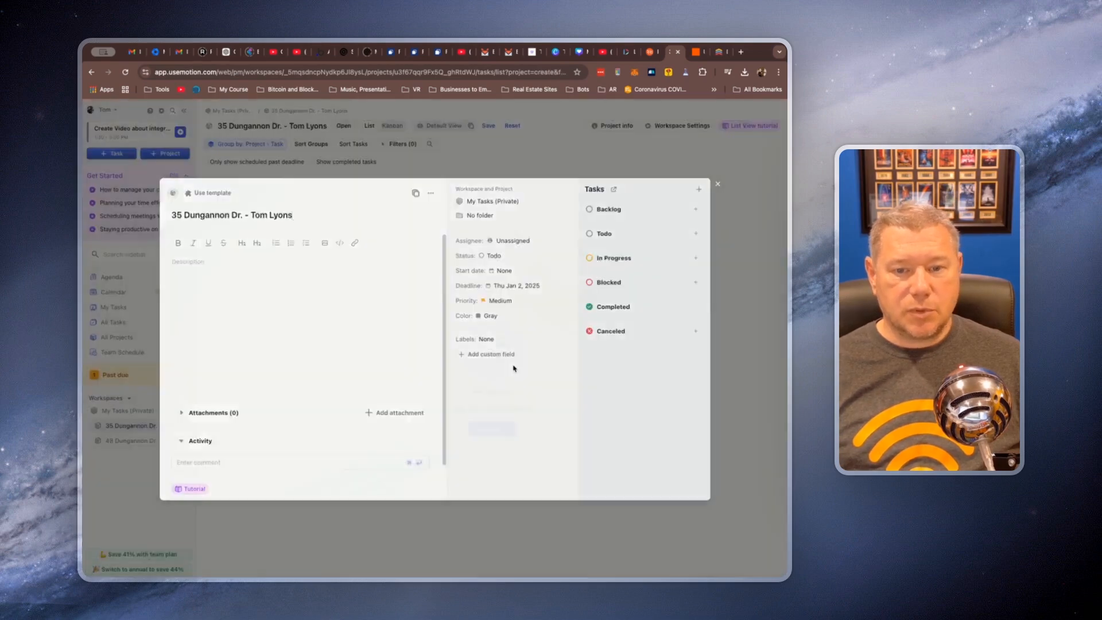
Accept the project title, dates, stage deadlines, role assignments and empty custom fields in the template setup
click(553, 466)
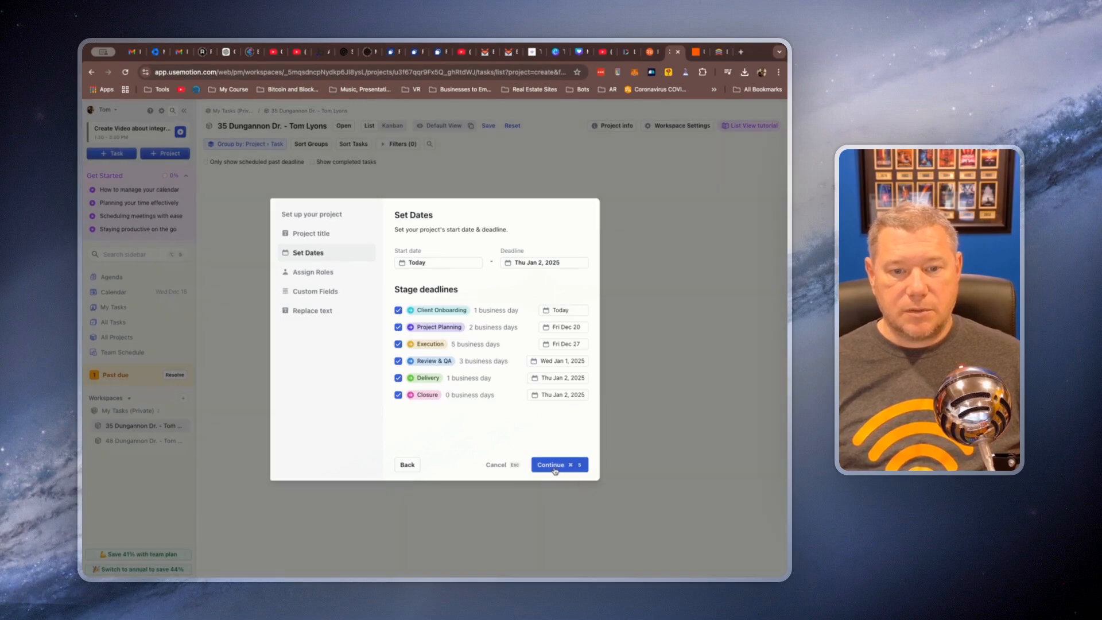
click(555, 468)
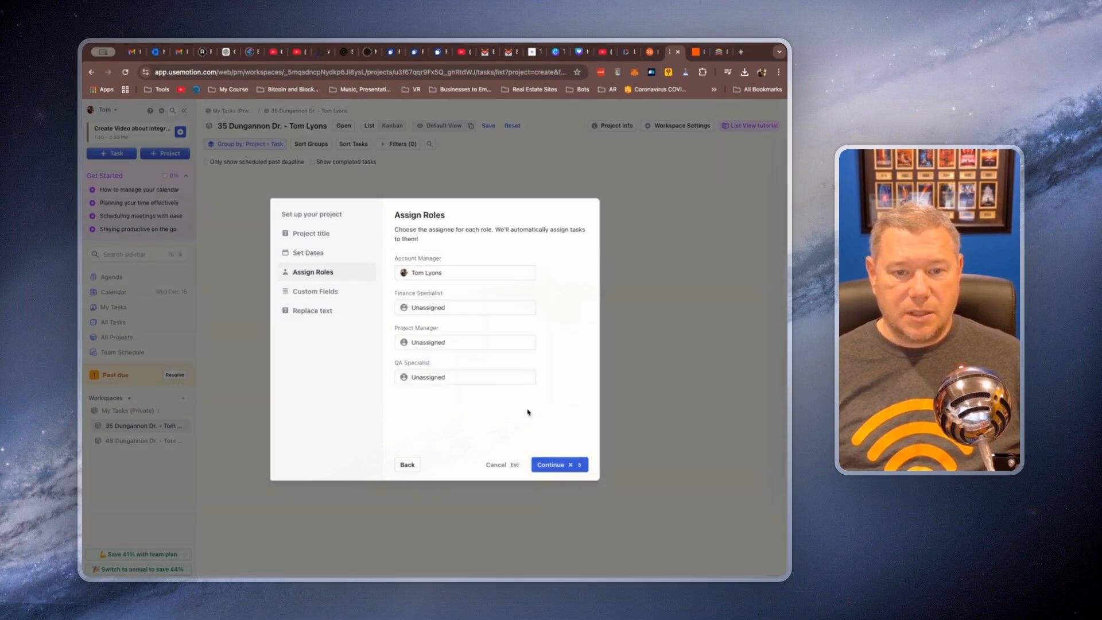
click(554, 467)
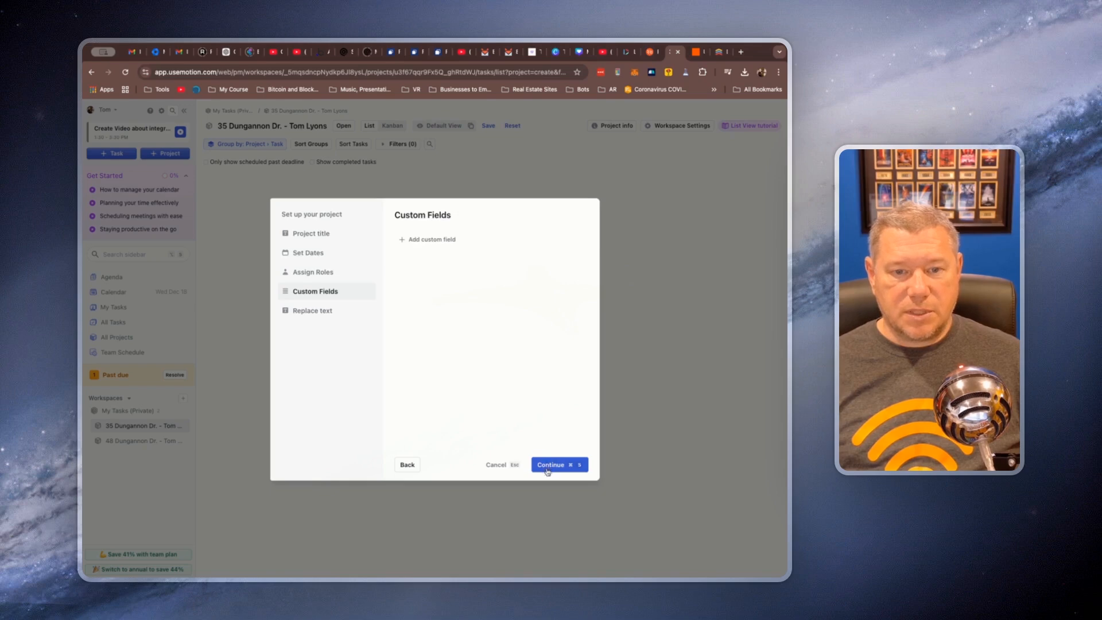
click(548, 468)
Fill in placeholder values for the client ID and client name text variables, and apply the template to the project
text(123)
click(430, 295)
text(1213)
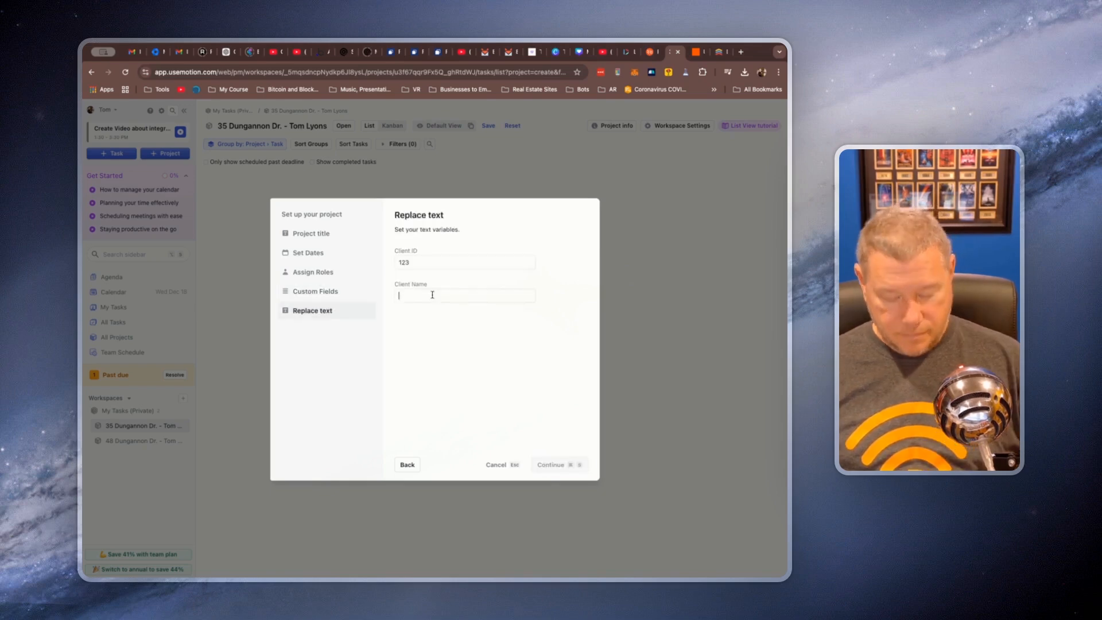
click(552, 464)
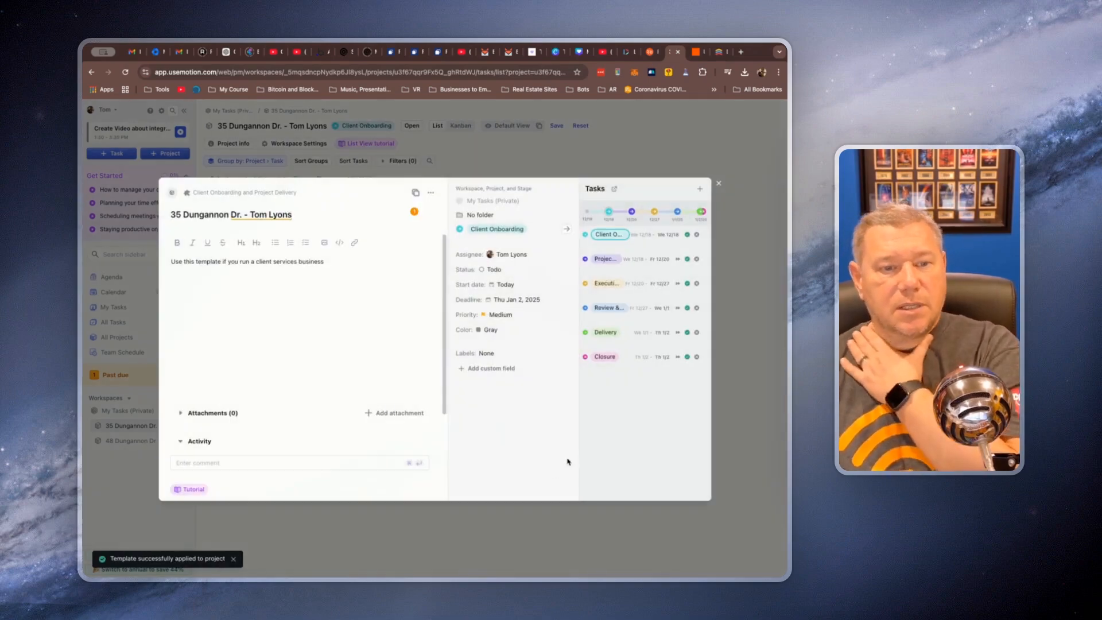